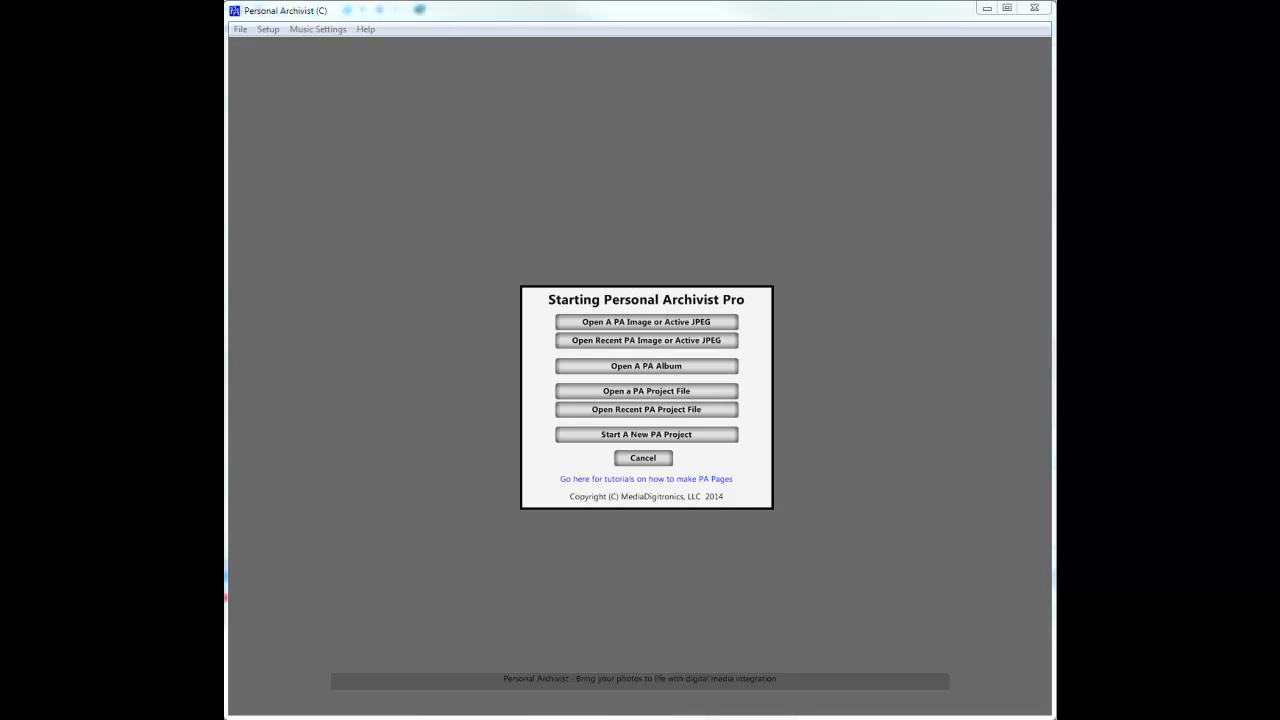
# Step: Start a new project from the quick page overlay Pastel Fusion Quickpage2.png
pyautogui.click(636, 436)
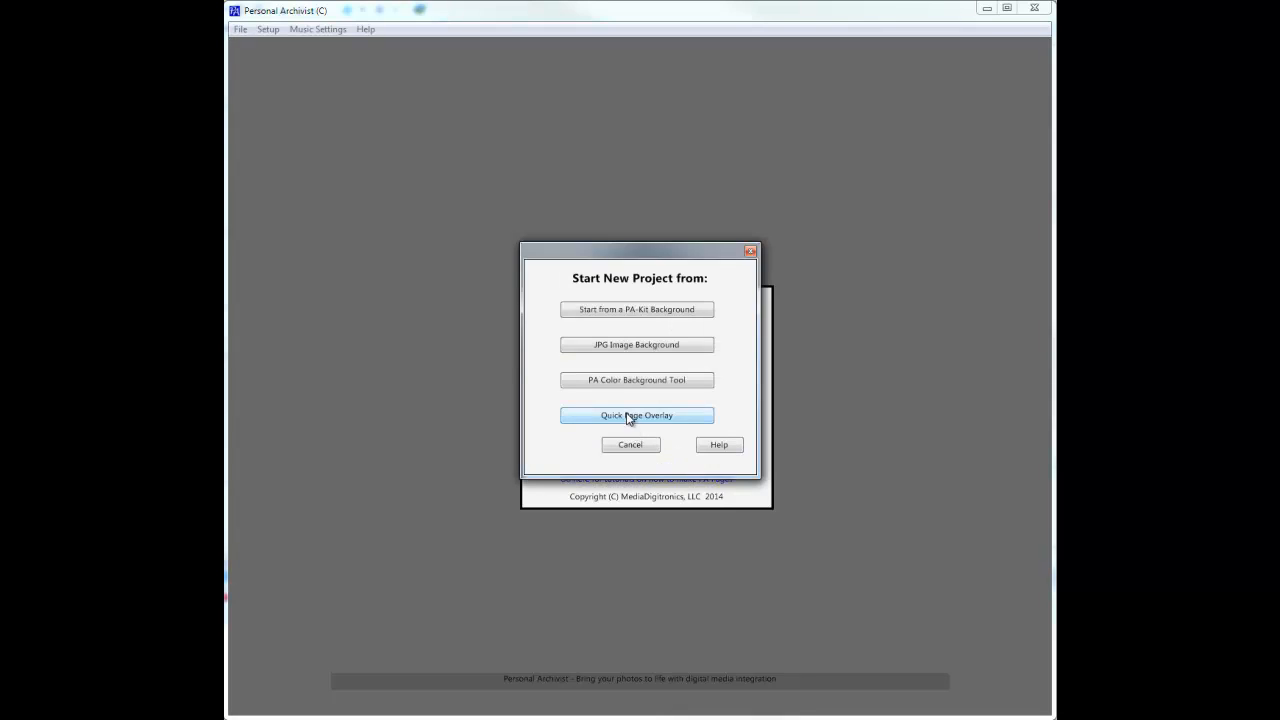
pyautogui.click(628, 418)
pyautogui.click(652, 265)
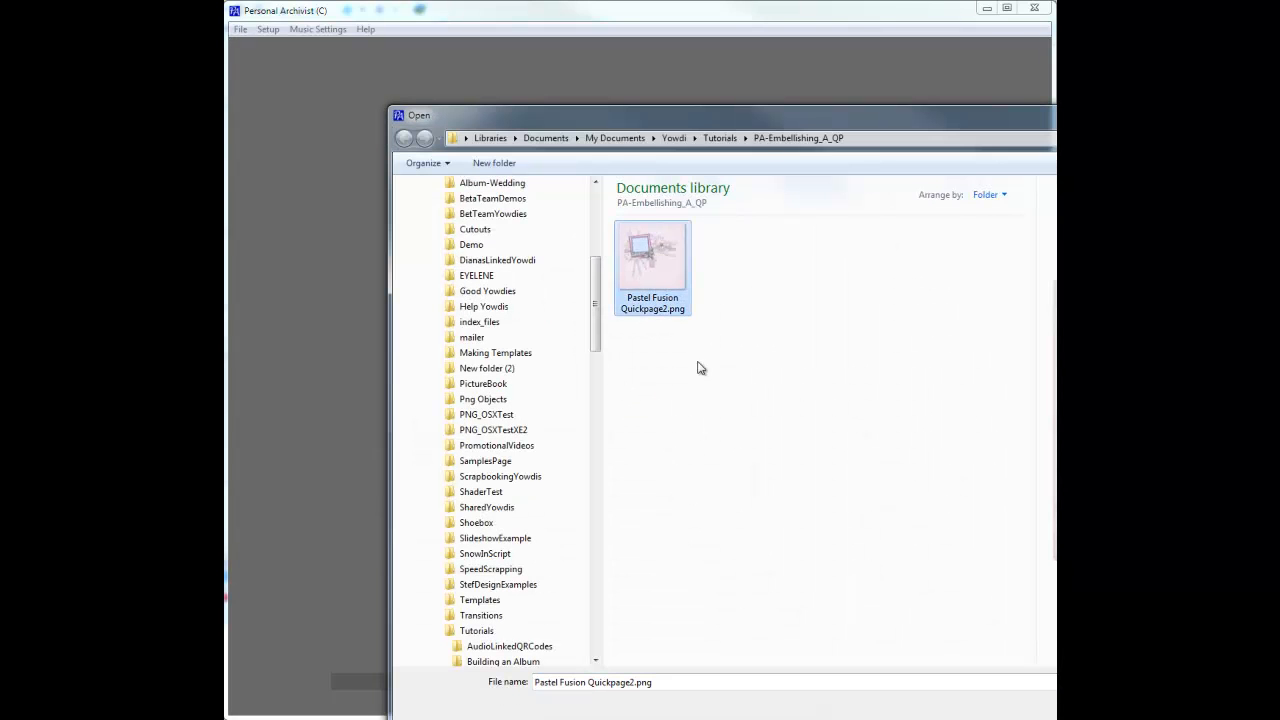
pyautogui.click(1110, 712)
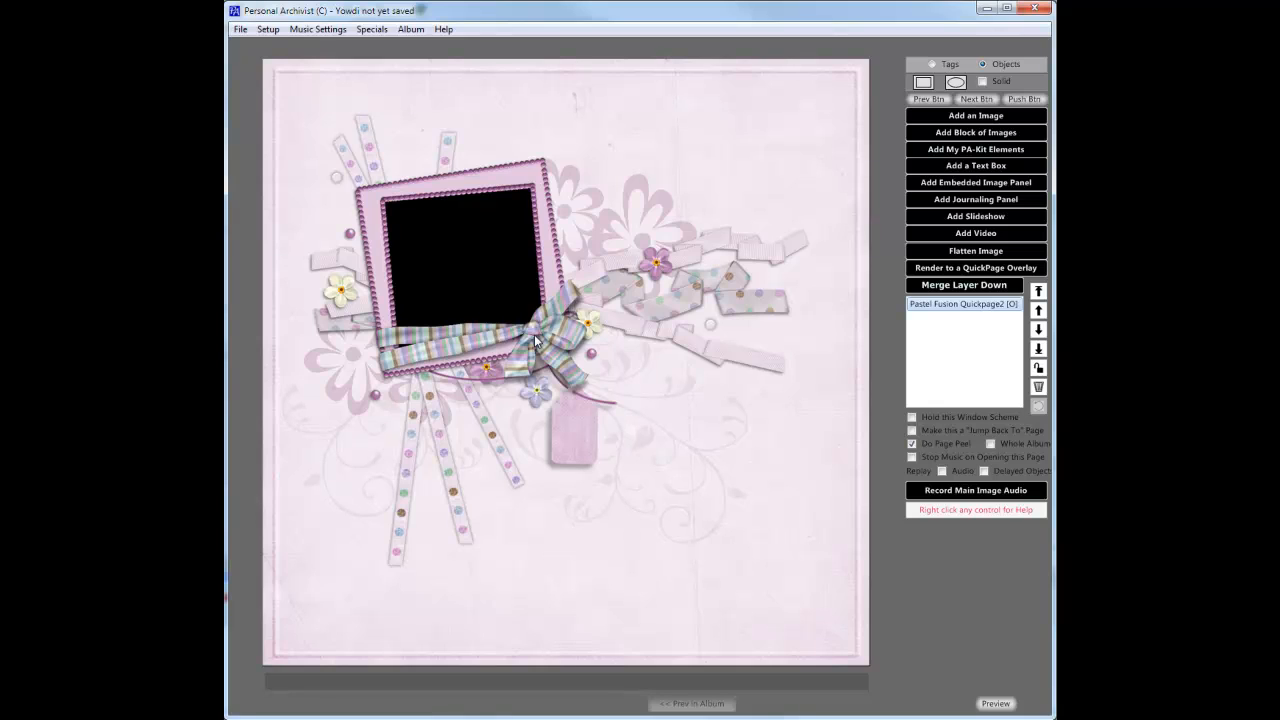
# Step: Add a slideshow to the page containing the seven photos Image1c.jpg through Image7c.jpg
pyautogui.click(966, 216)
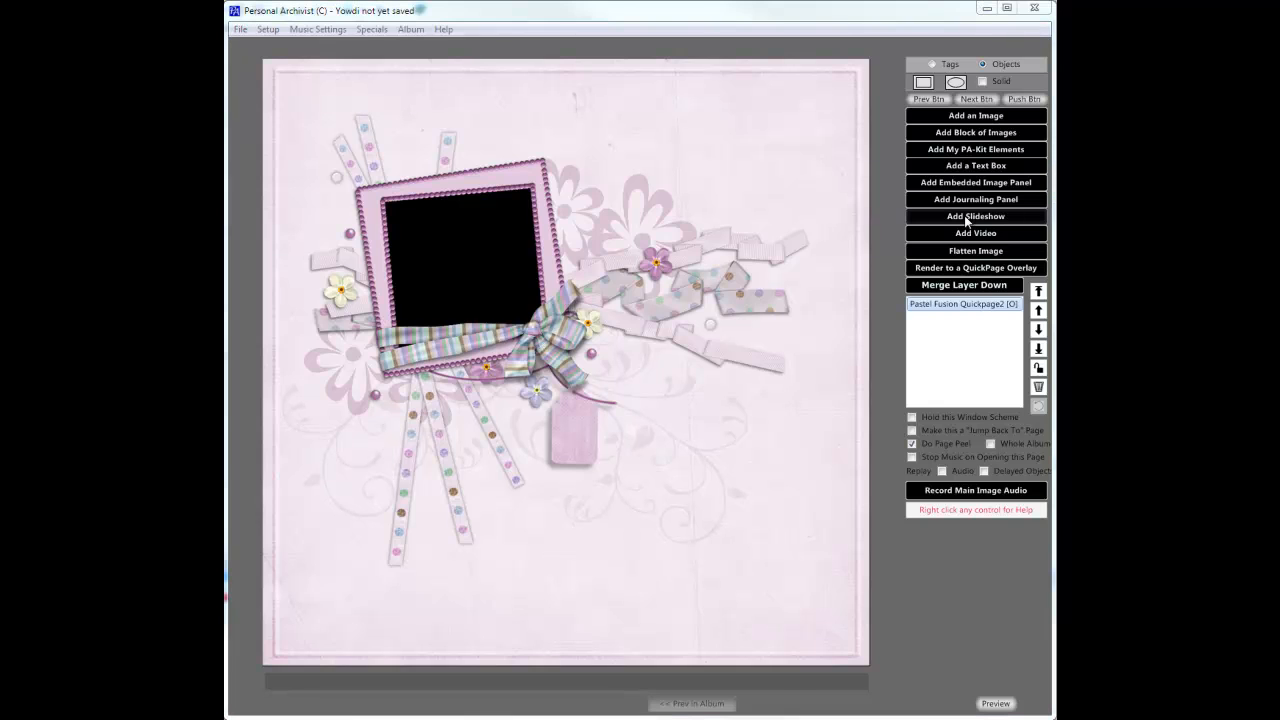
pyautogui.click(470, 150)
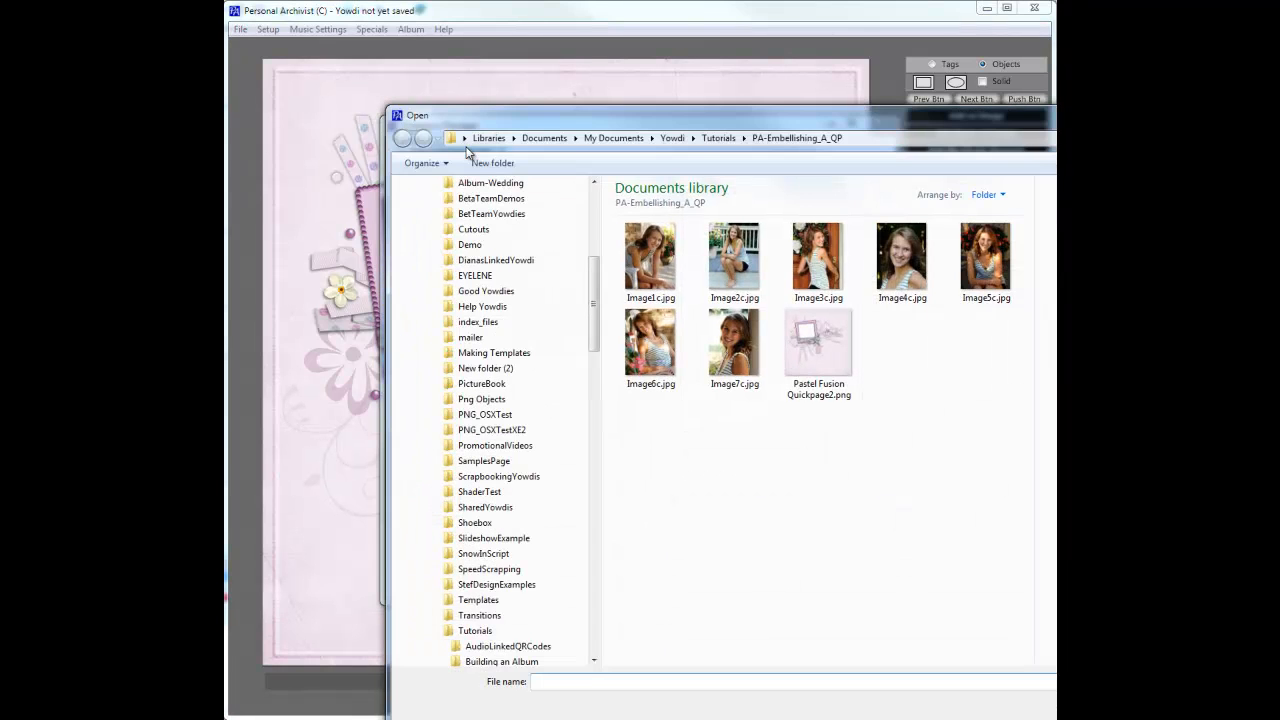
pyautogui.click(645, 262)
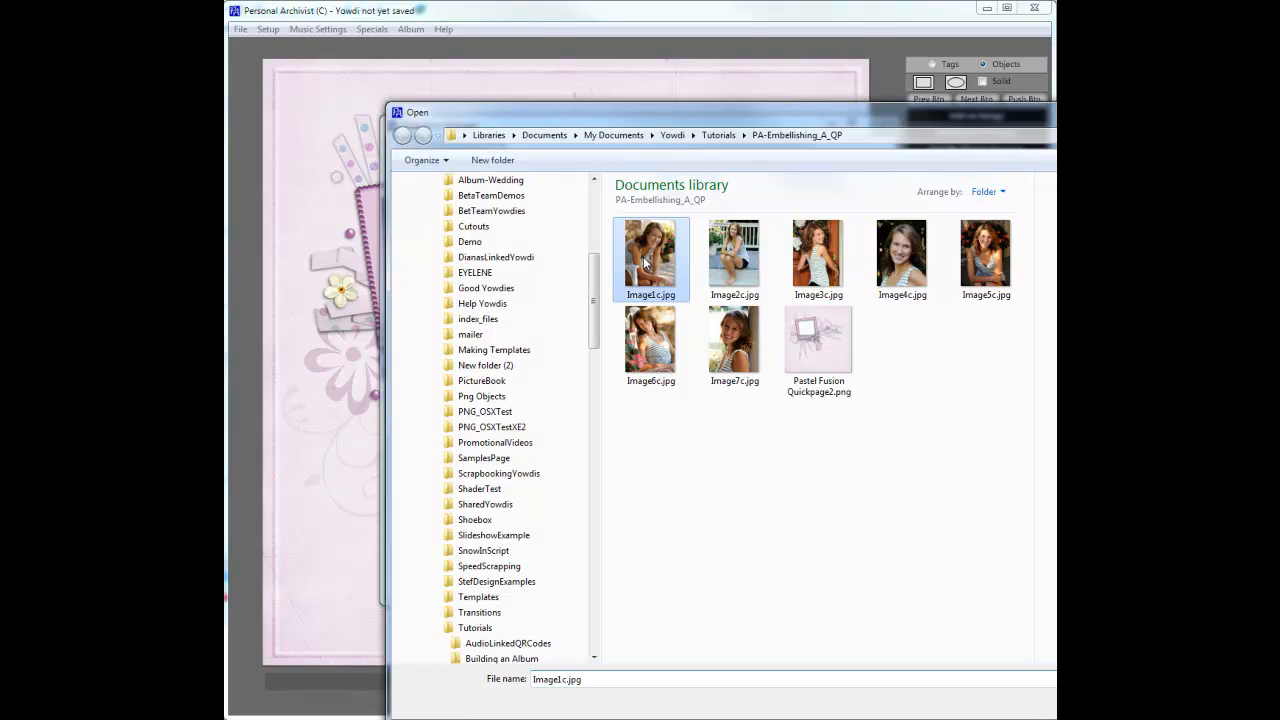
pyautogui.keyDown('shift'); pyautogui.click(730, 345); pyautogui.keyUp('shift')
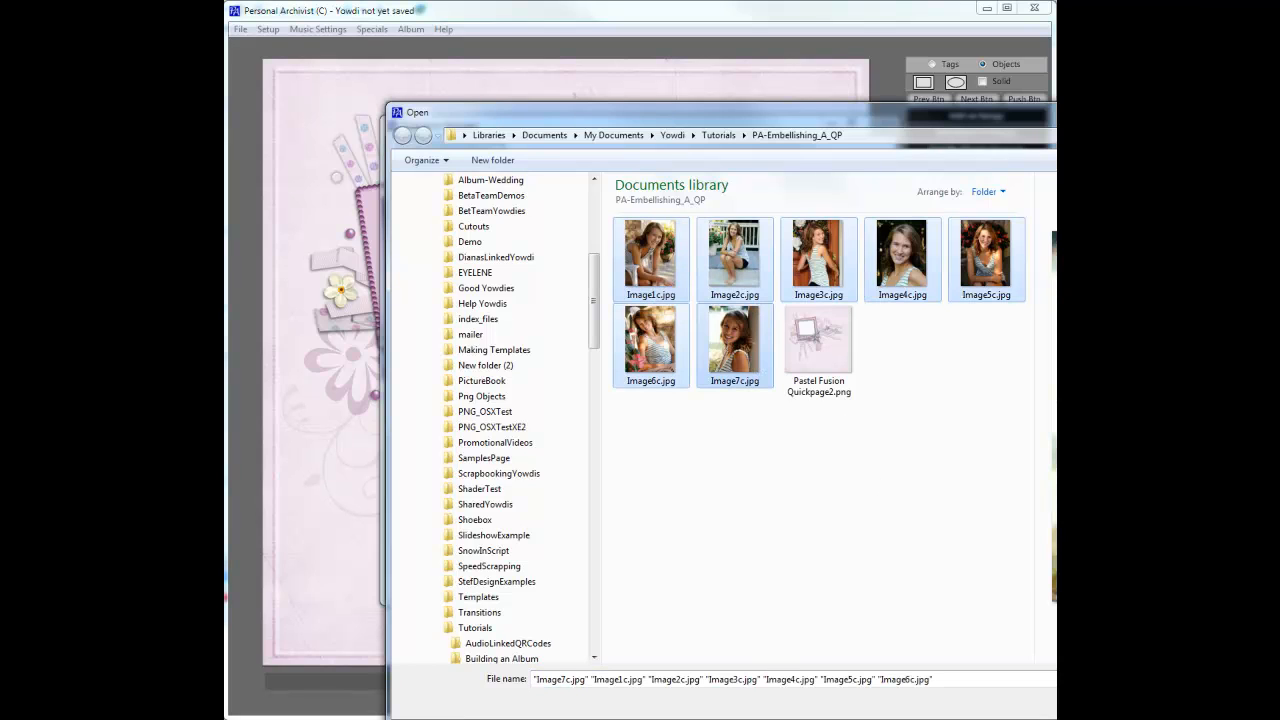
pyautogui.press('Return')
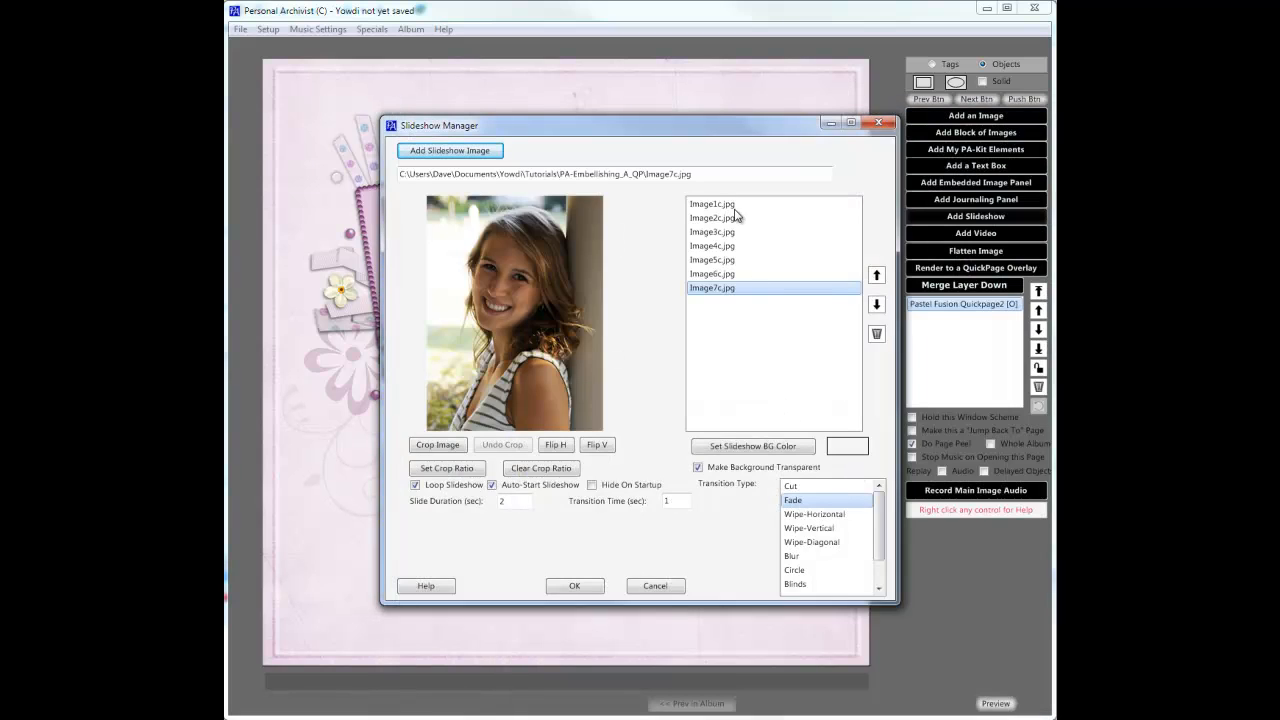
# Step: Crop the slideshow photo Image1c.jpg closely around the girl's head and shoulders
pyautogui.click(716, 204)
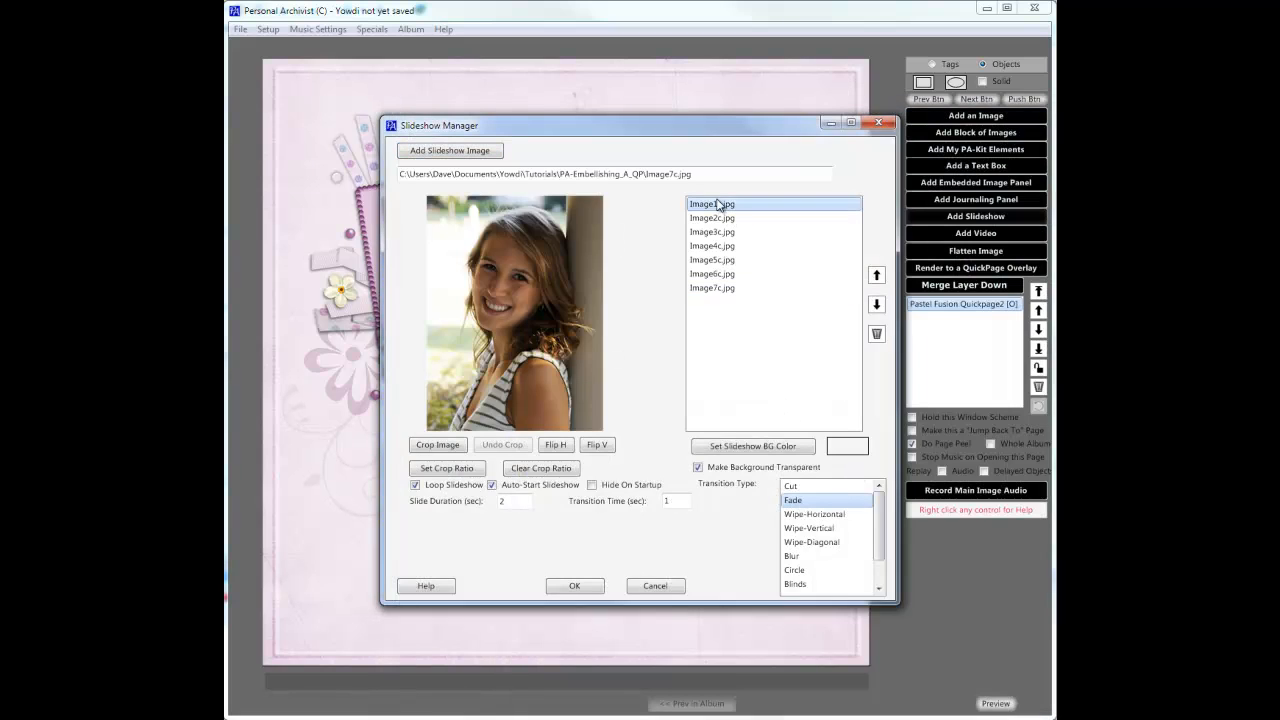
pyautogui.click(441, 445)
pyautogui.moveTo(512, 372); pyautogui.dragTo(562, 286)
pyautogui.click(610, 206)
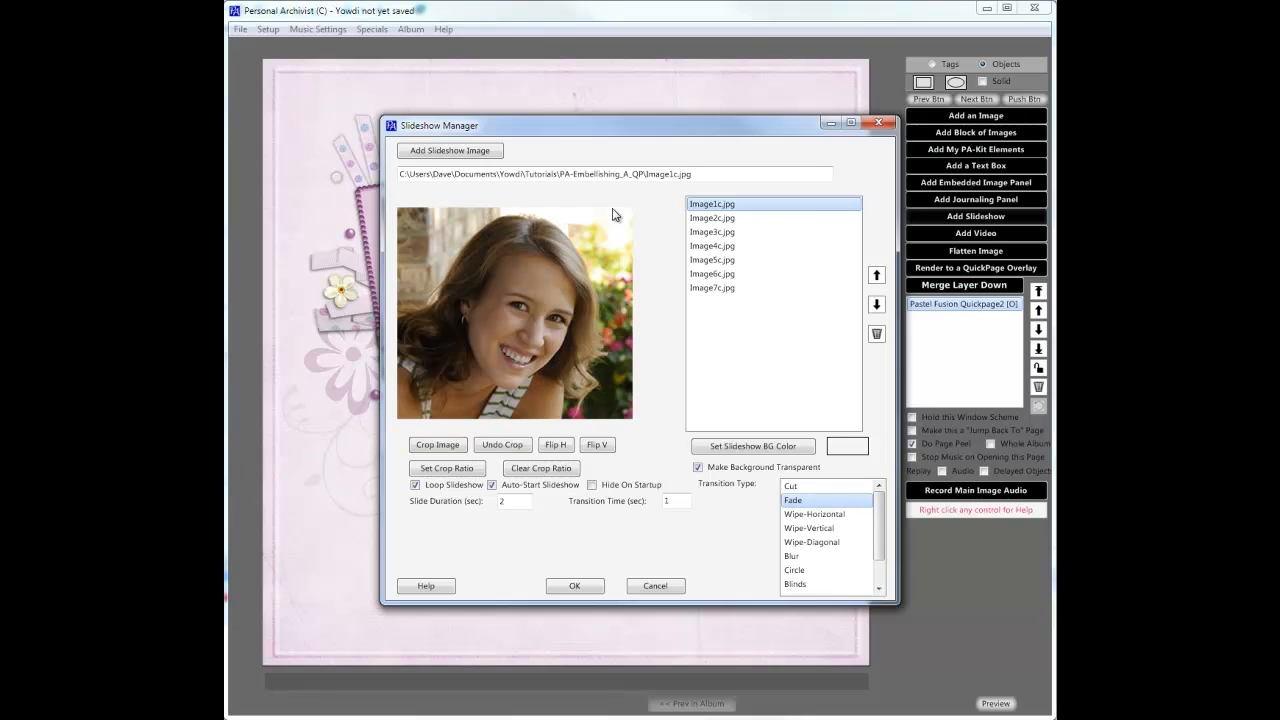
# Step: Crop Image2c.jpg to the girl's head and shoulders against the white railing
pyautogui.click(707, 219)
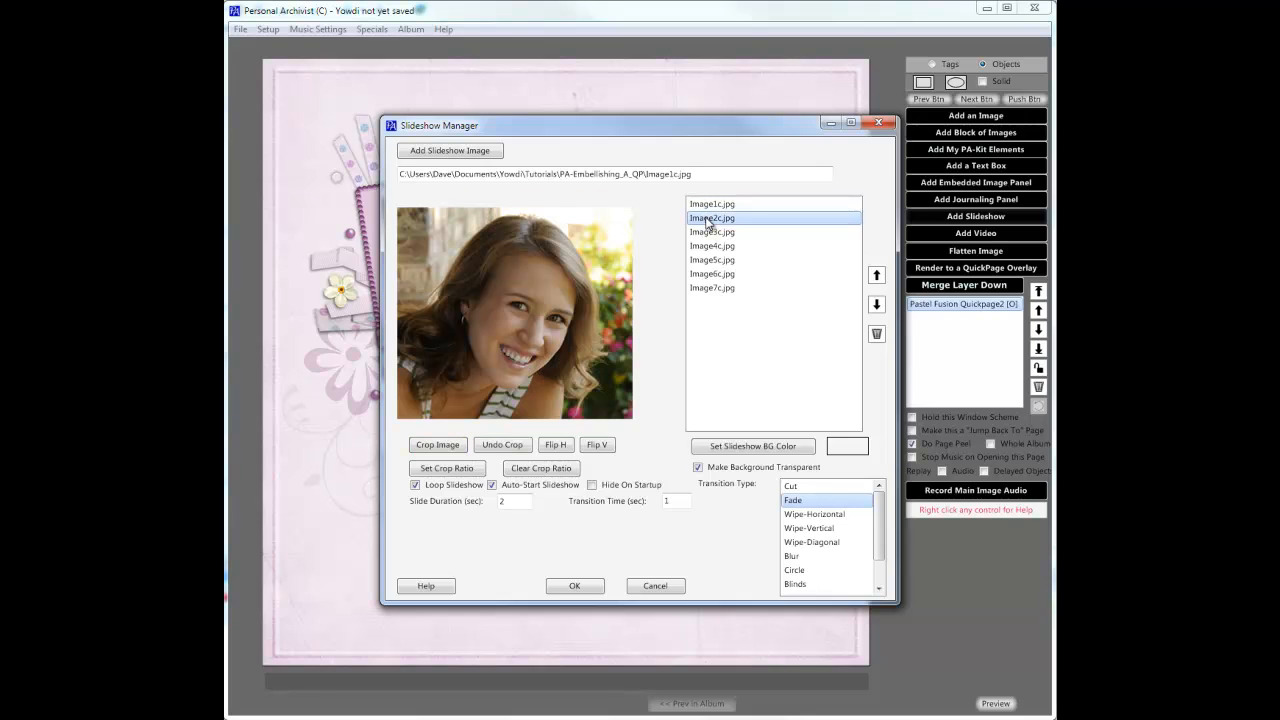
pyautogui.click(437, 444)
pyautogui.moveTo(522, 318); pyautogui.dragTo(573, 248)
pyautogui.click(584, 204)
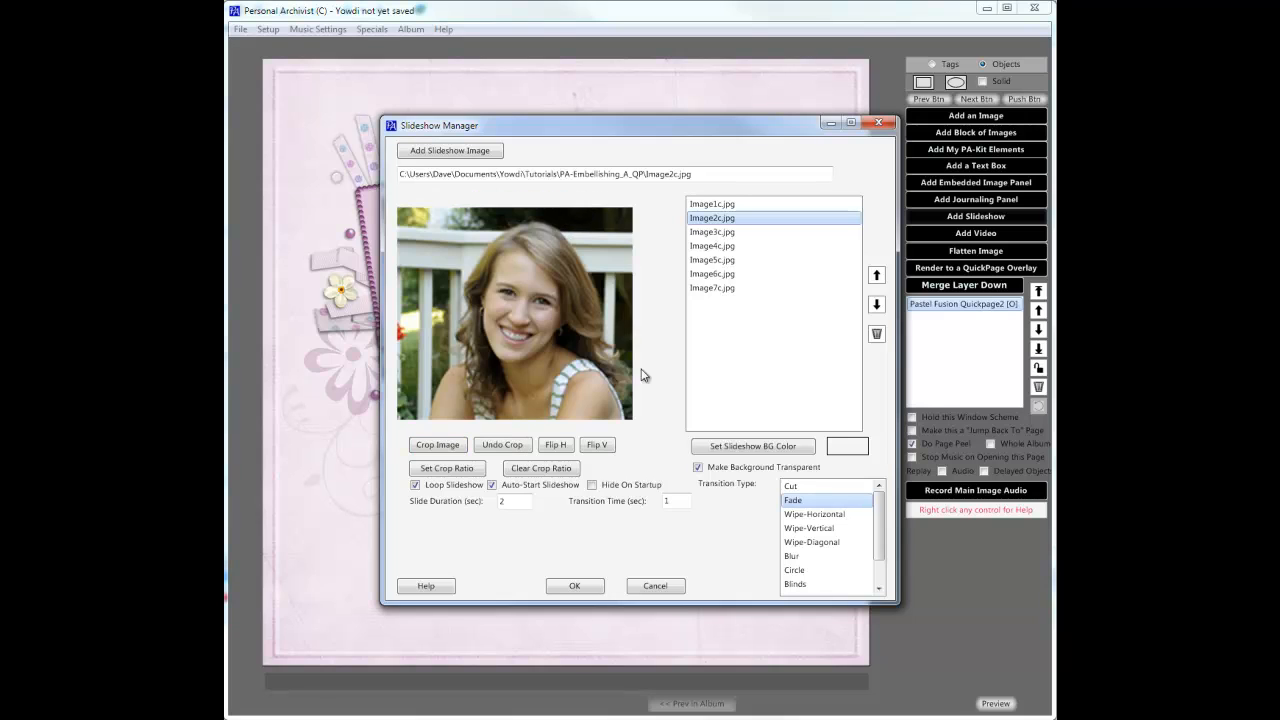
# Step: Crop Image3c.jpg to the upper part of the photo, framing the girl's head and shoulder
pyautogui.click(712, 232)
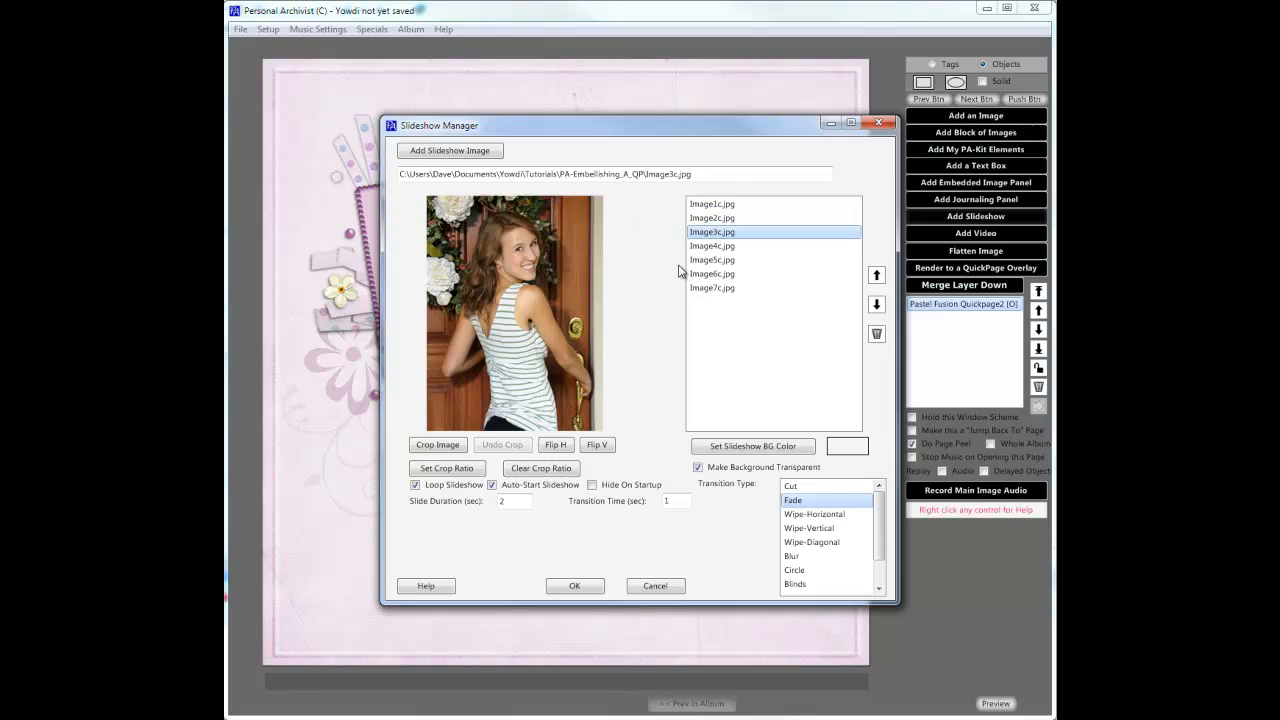
pyautogui.click(437, 444)
pyautogui.moveTo(510, 330); pyautogui.dragTo(487, 231)
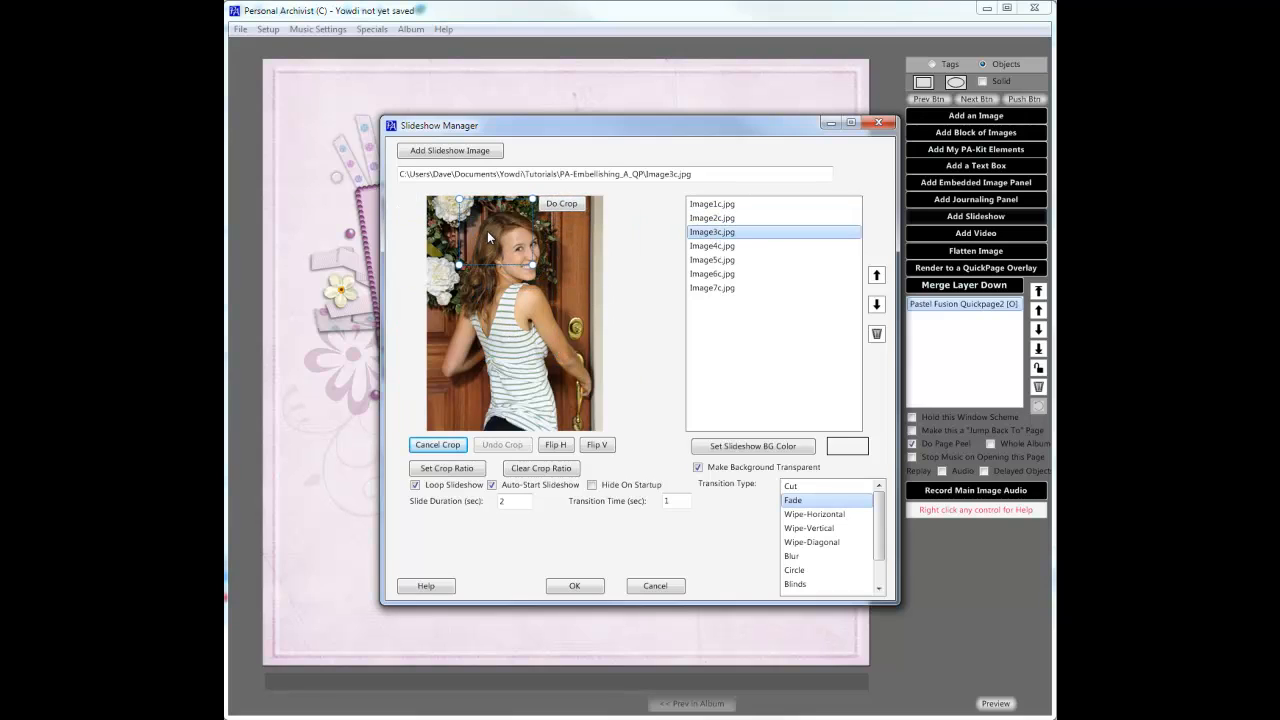
pyautogui.moveTo(533, 267); pyautogui.dragTo(570, 299)
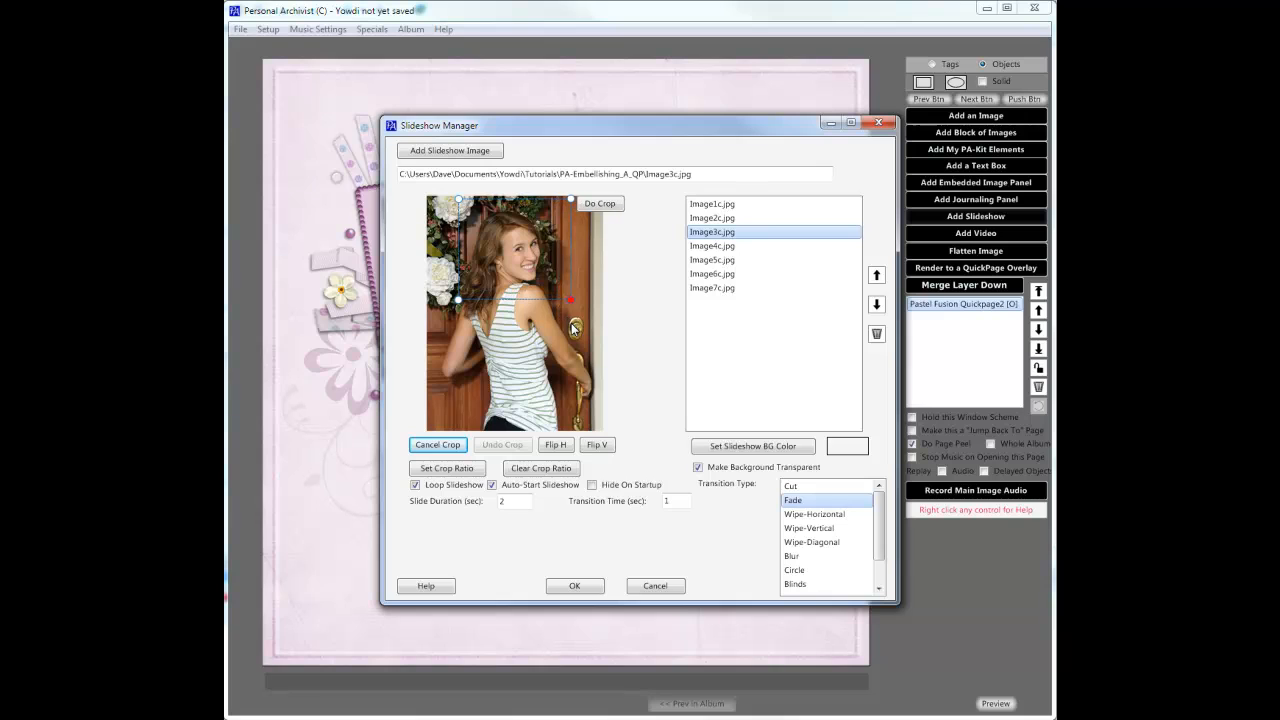
pyautogui.click(600, 205)
# Step: Crop Image4c.jpg around the girl's face and hair, using nearly the full width of the photo
pyautogui.click(724, 246)
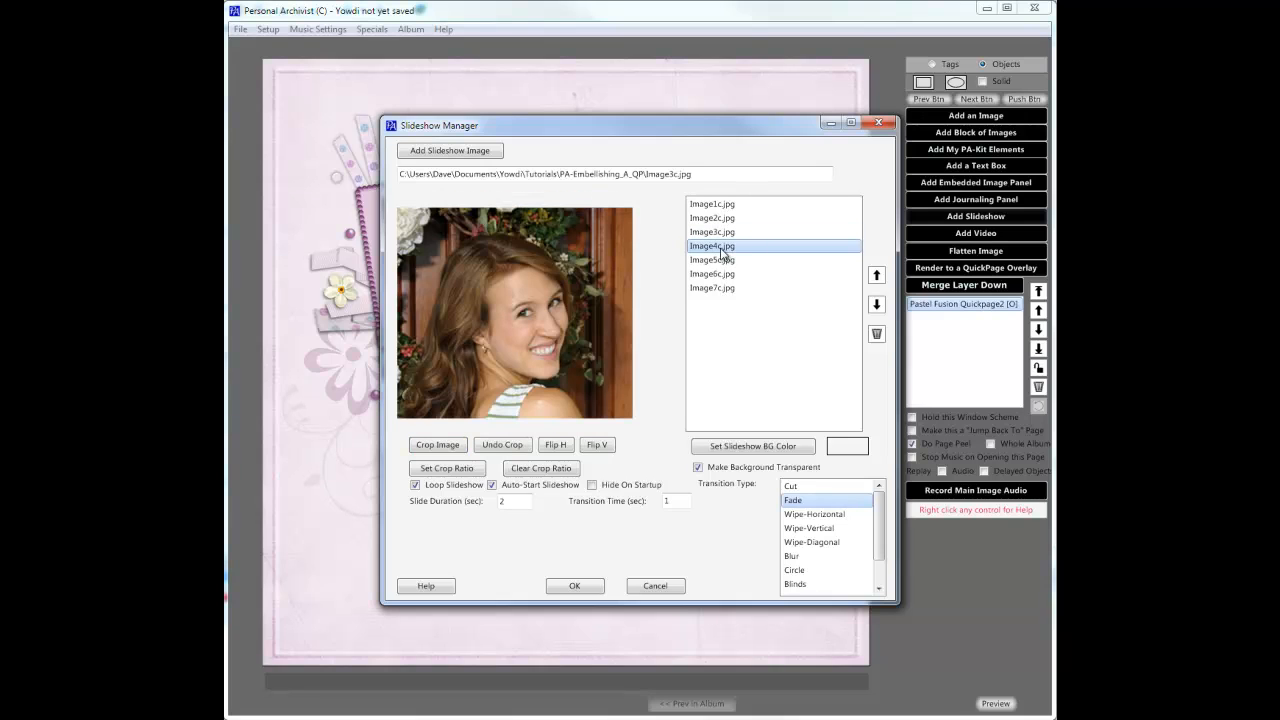
pyautogui.click(438, 445)
pyautogui.moveTo(531, 306); pyautogui.dragTo(493, 222)
pyautogui.moveTo(524, 275); pyautogui.dragTo(564, 333)
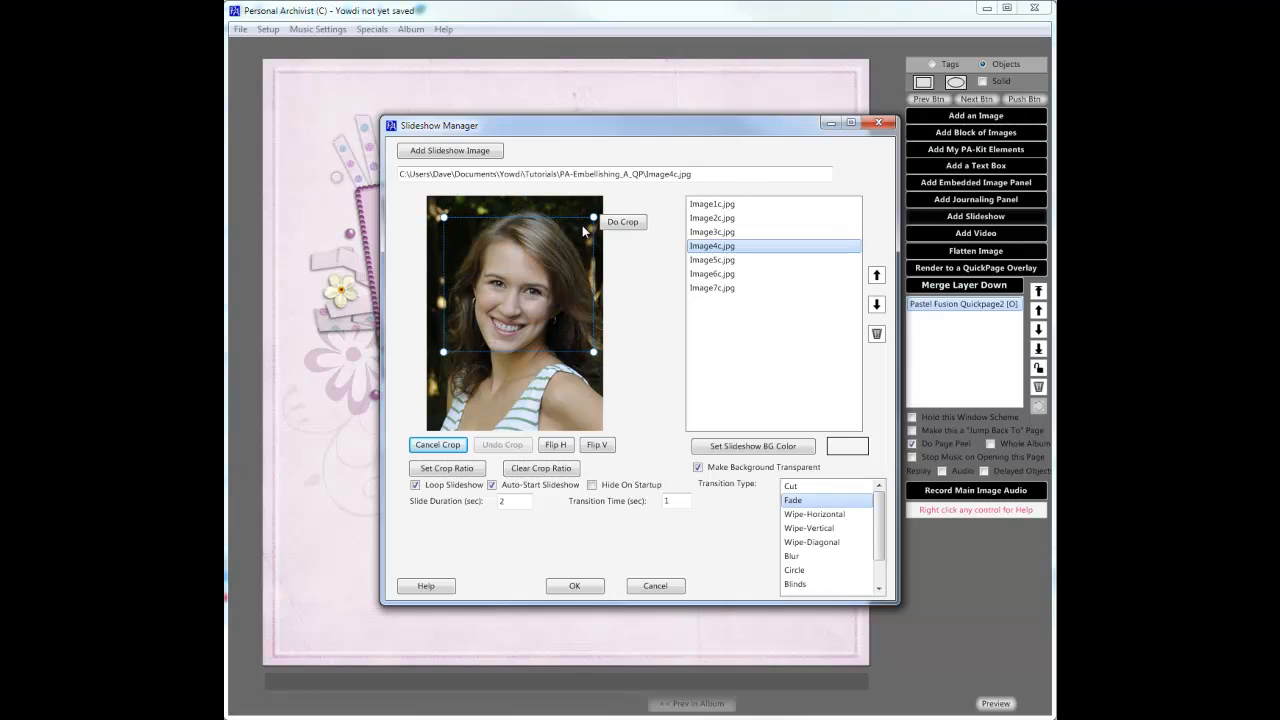
pyautogui.moveTo(593, 217); pyautogui.dragTo(596, 214)
pyautogui.moveTo(441, 216); pyautogui.dragTo(437, 210)
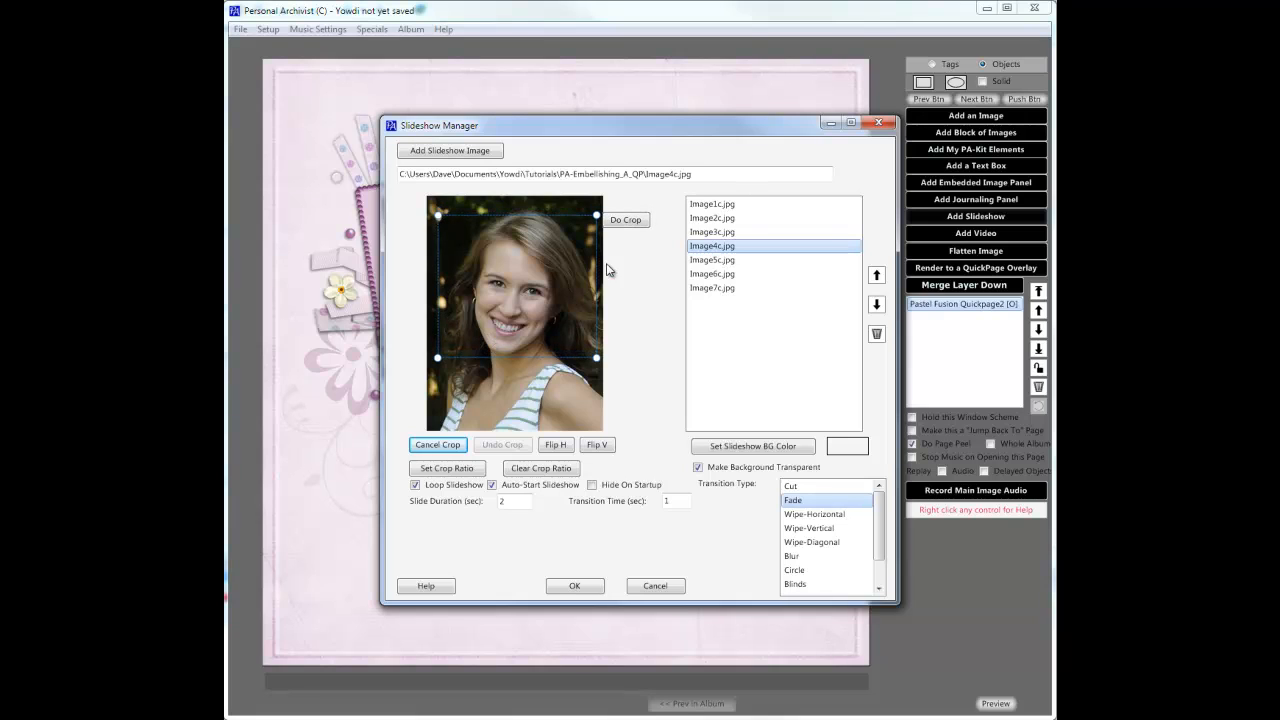
pyautogui.click(626, 218)
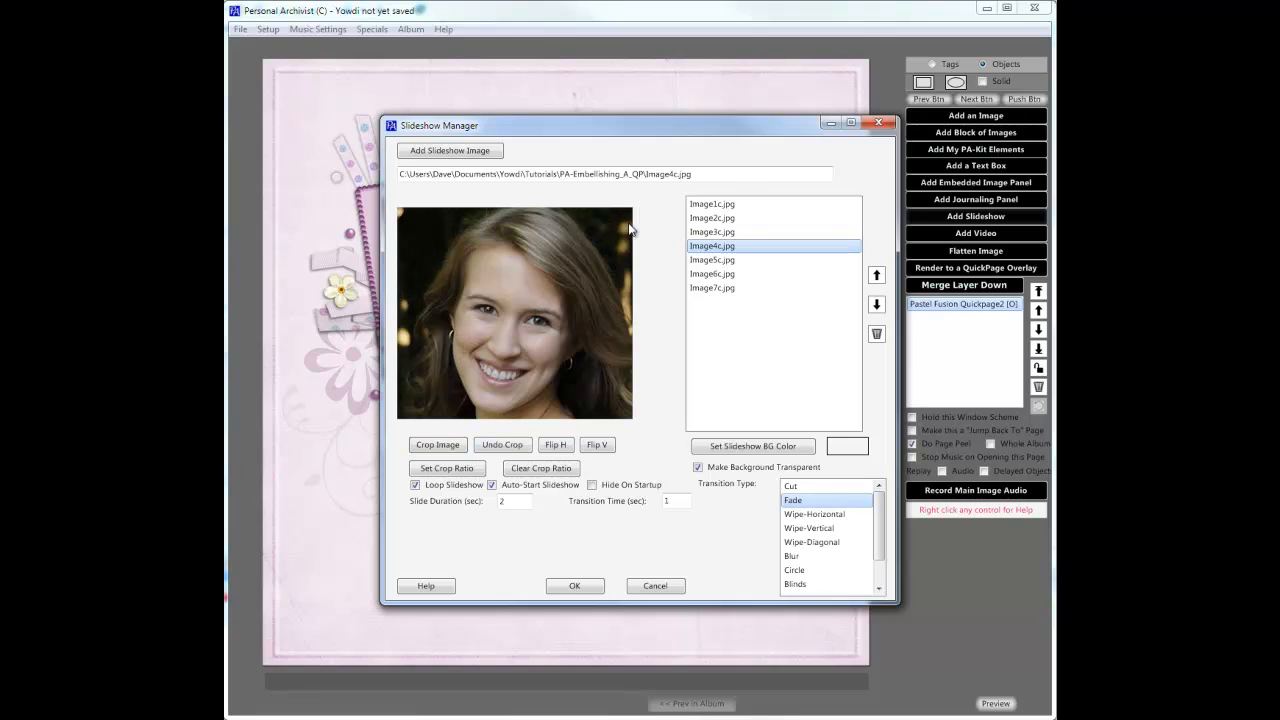
# Step: Crop Image5c.jpg to the girl's head and shoulders with the red flowers behind her
pyautogui.click(712, 260)
pyautogui.click(448, 450)
pyautogui.moveTo(506, 339); pyautogui.dragTo(584, 326)
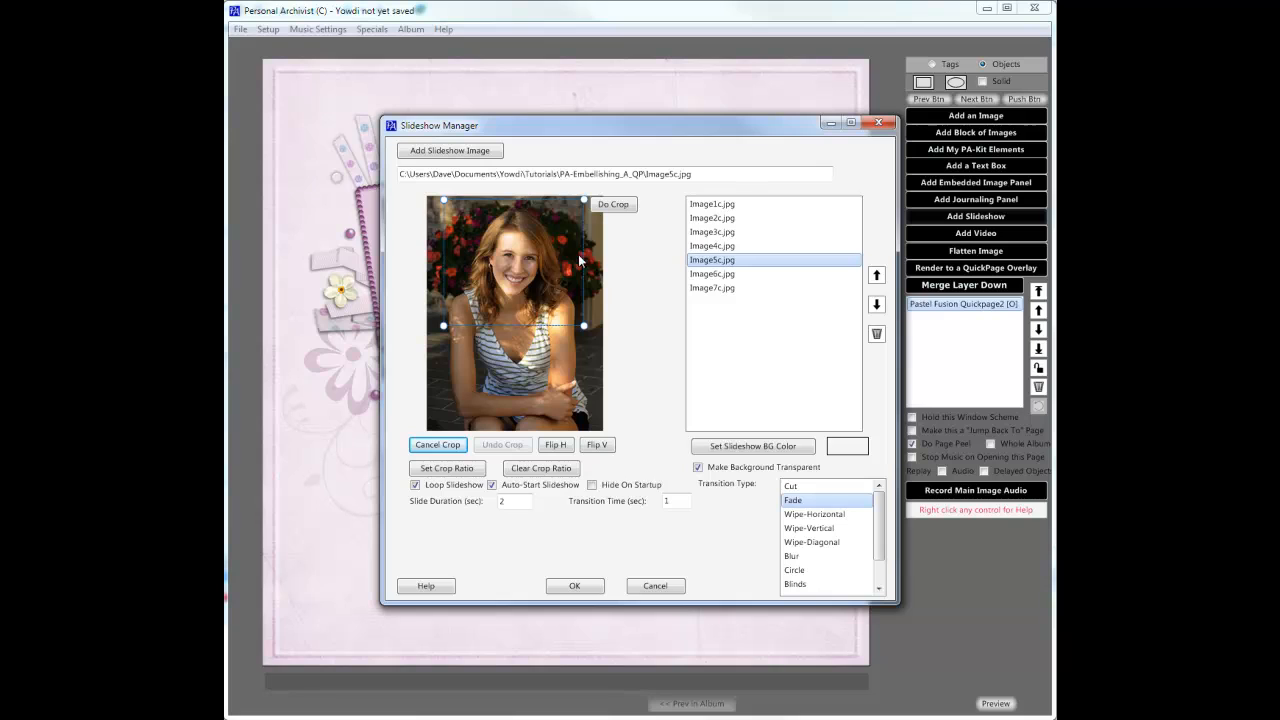
pyautogui.click(613, 204)
# Step: Crop Image6c.jpg to the upper part of the photo around the girl's head and shoulders
pyautogui.click(702, 274)
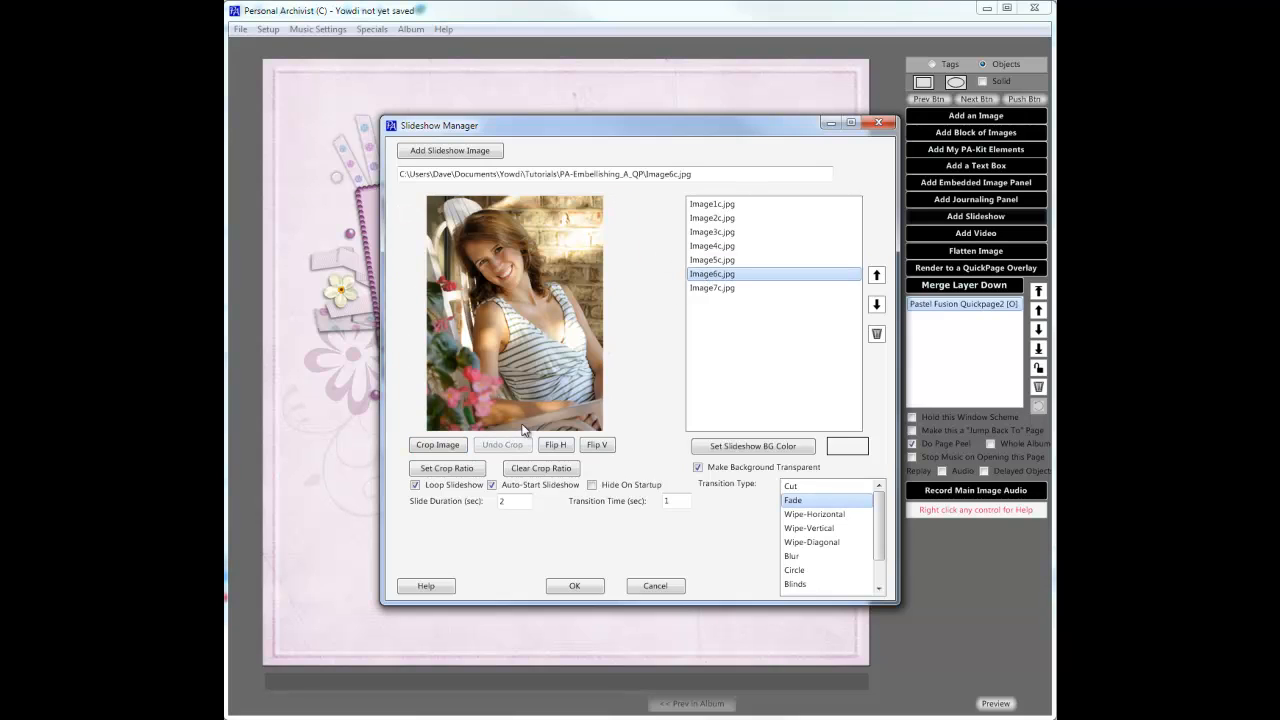
pyautogui.click(442, 446)
pyautogui.moveTo(510, 326); pyautogui.dragTo(569, 322)
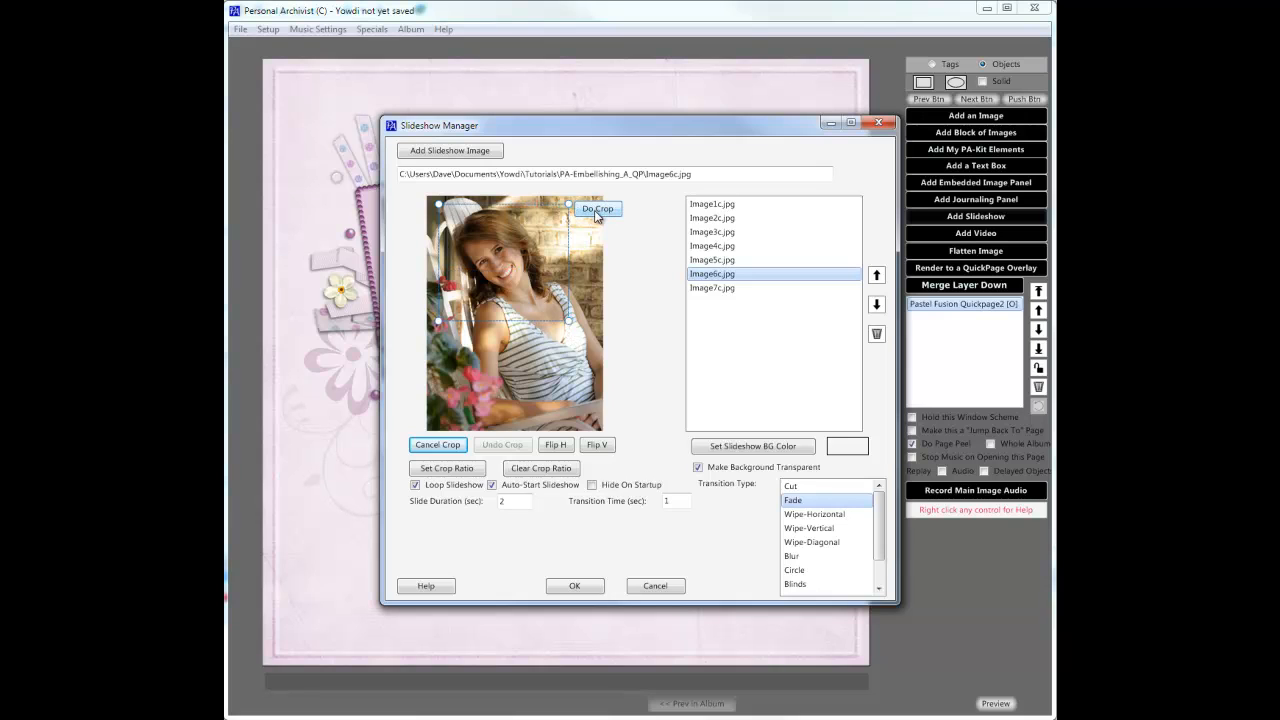
pyautogui.click(597, 211)
# Step: Crop Image7c.jpg around the girl's face and hair, and place the finished slideshow on the page
pyautogui.click(711, 288)
pyautogui.click(440, 445)
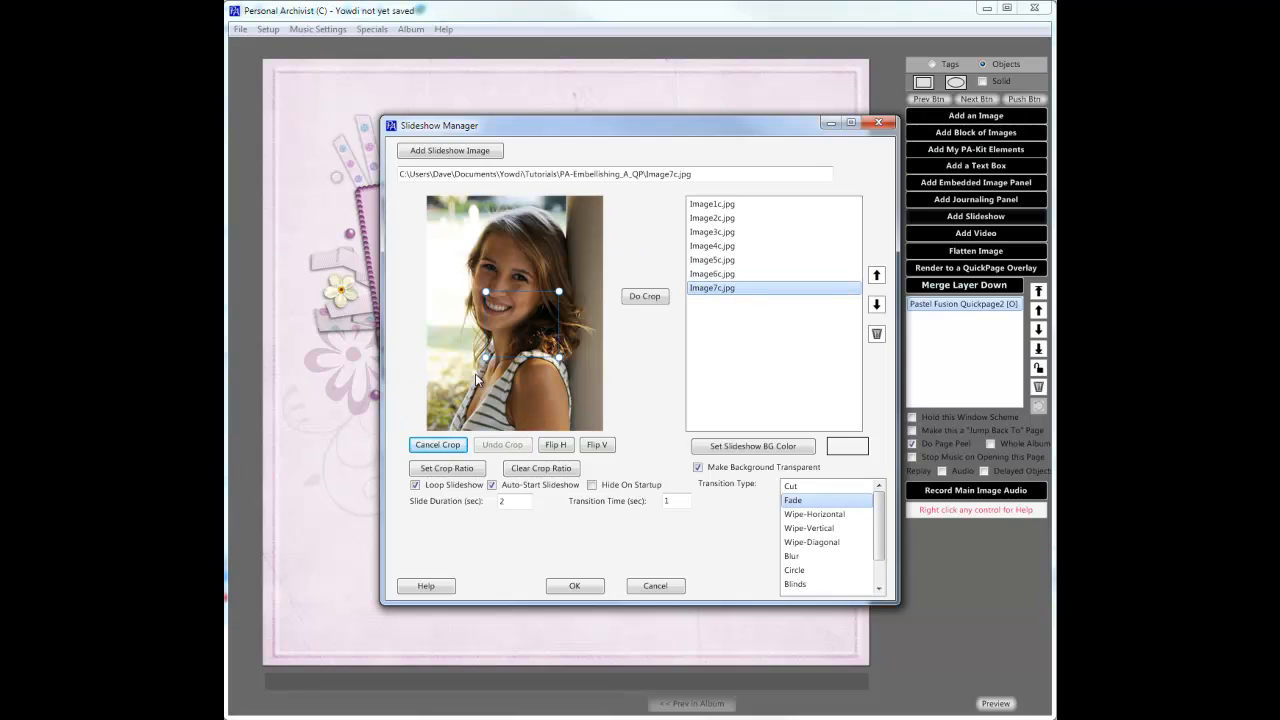
pyautogui.moveTo(528, 318); pyautogui.dragTo(496, 223)
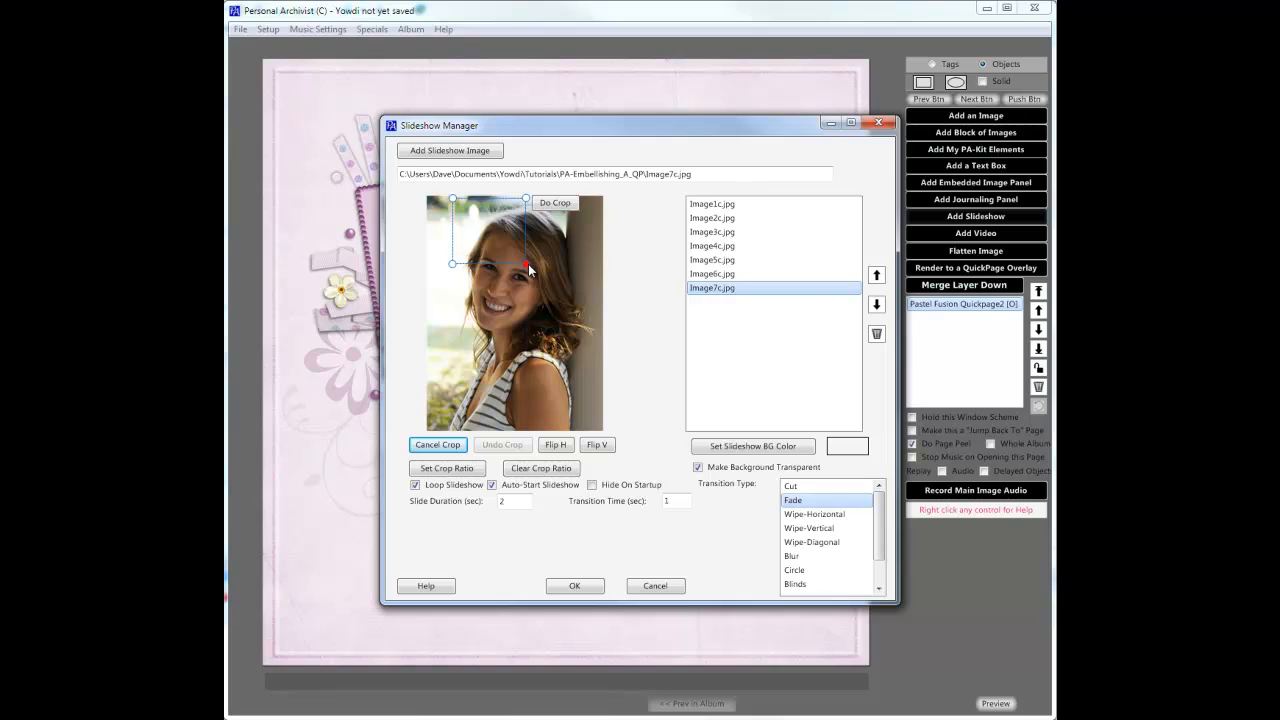
pyautogui.moveTo(528, 266); pyautogui.dragTo(588, 320)
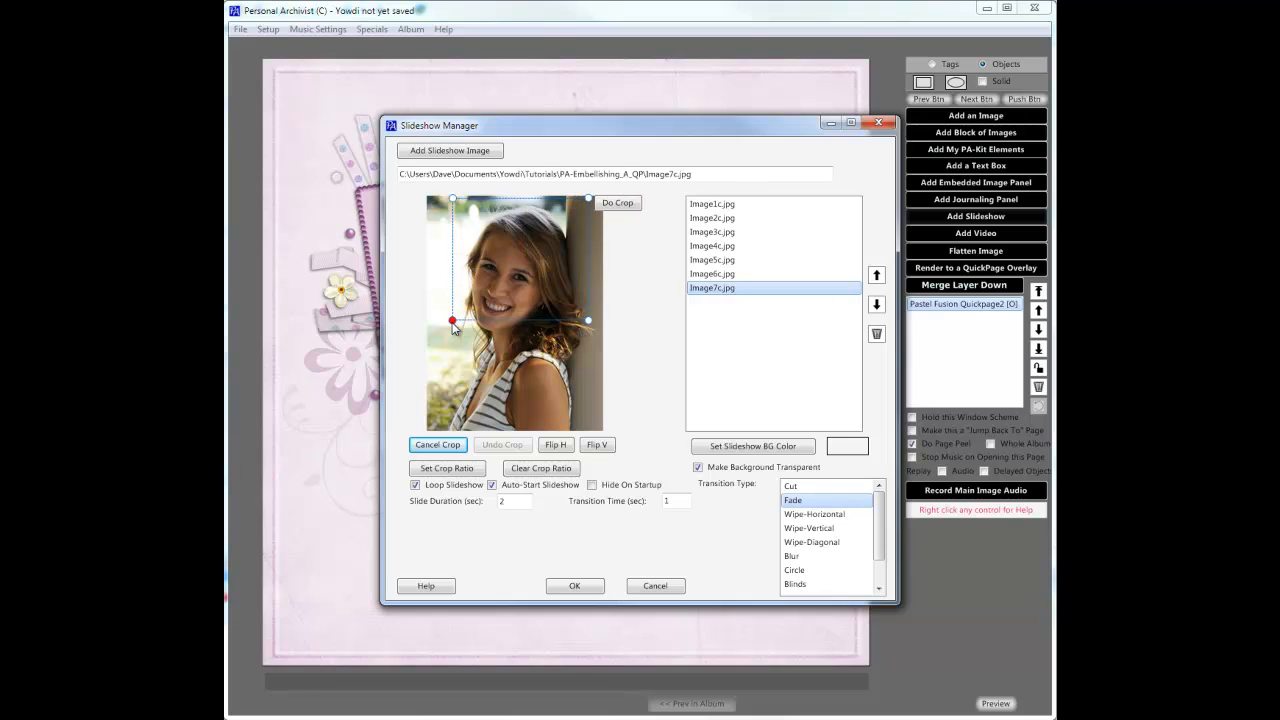
pyautogui.moveTo(453, 323); pyautogui.dragTo(446, 341)
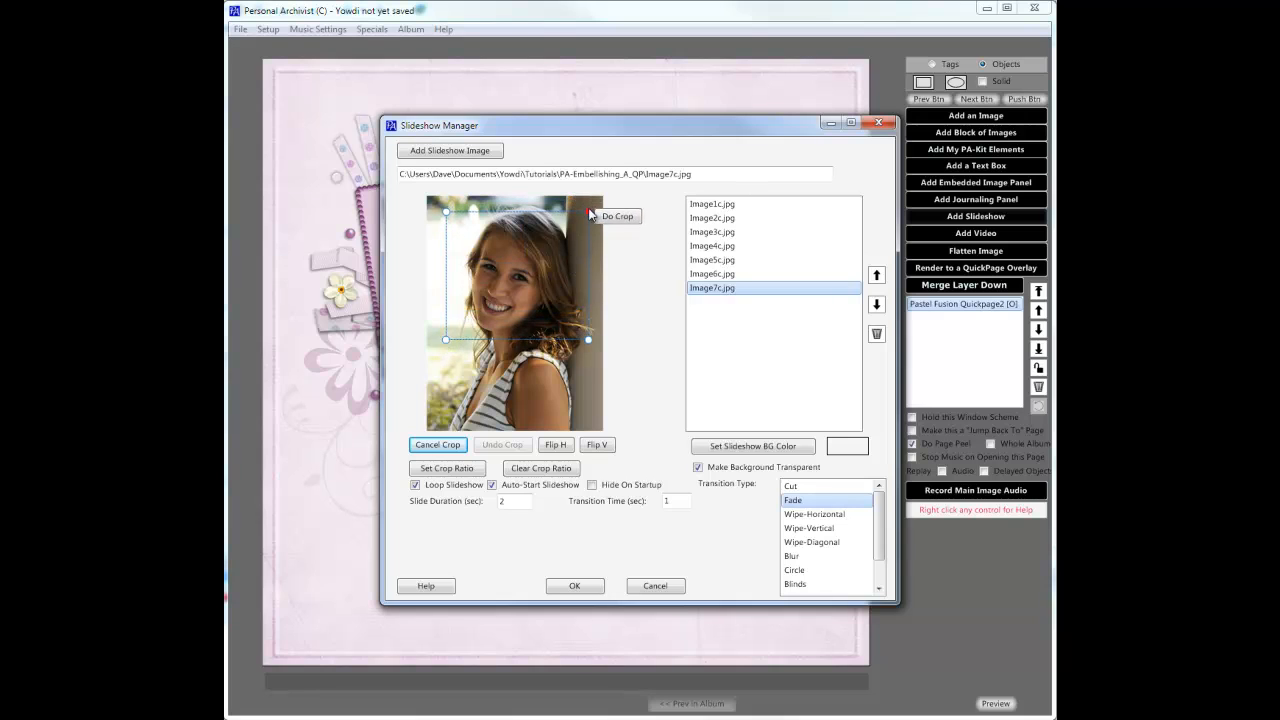
pyautogui.moveTo(591, 211); pyautogui.dragTo(593, 210)
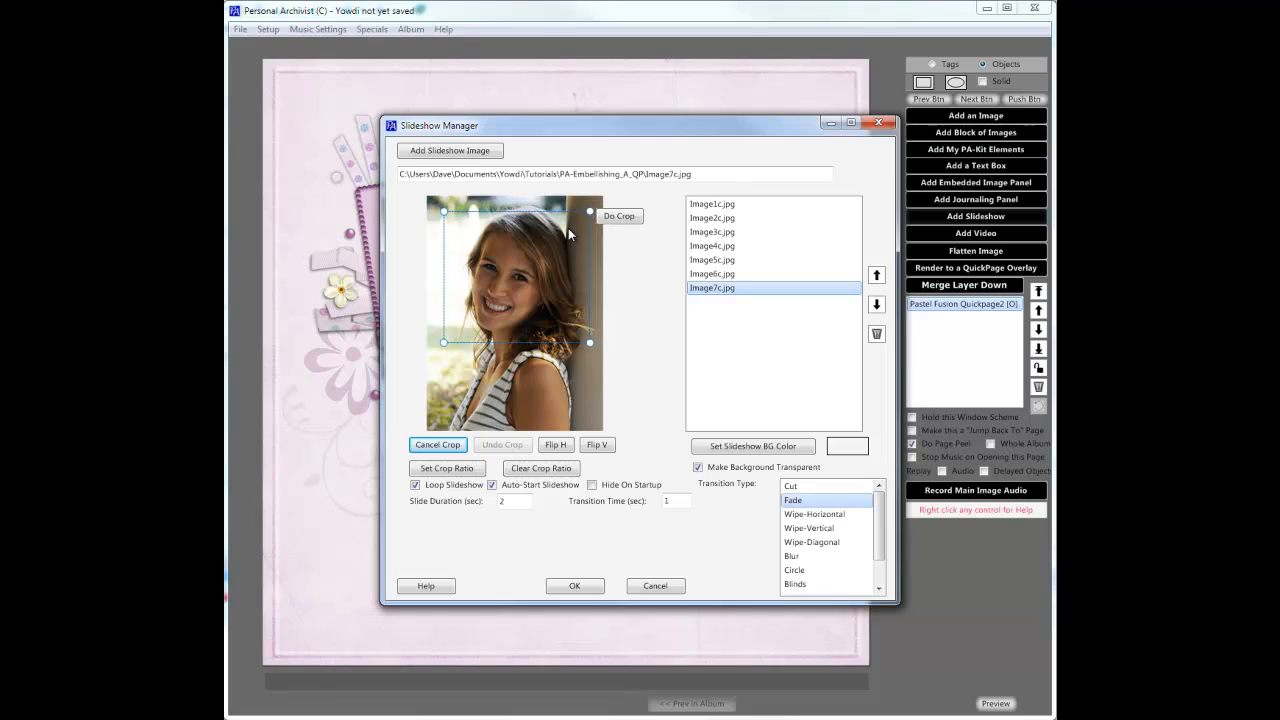
pyautogui.click(628, 219)
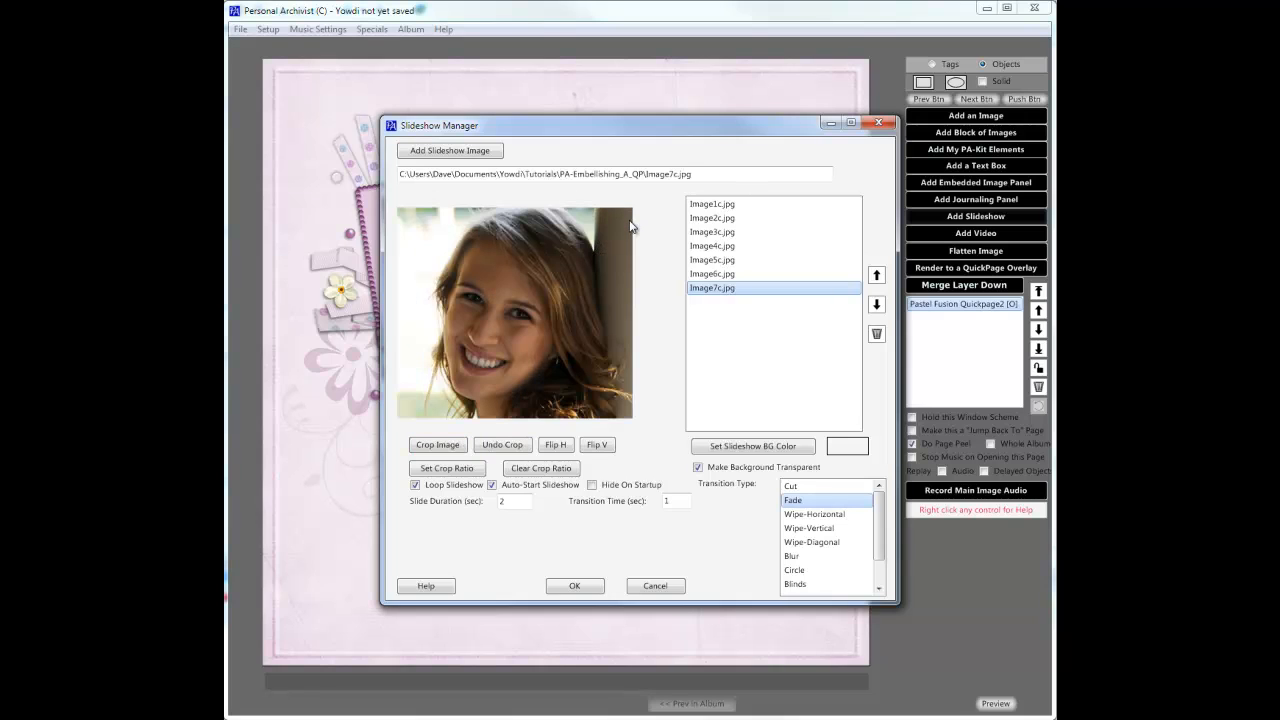
pyautogui.click(575, 588)
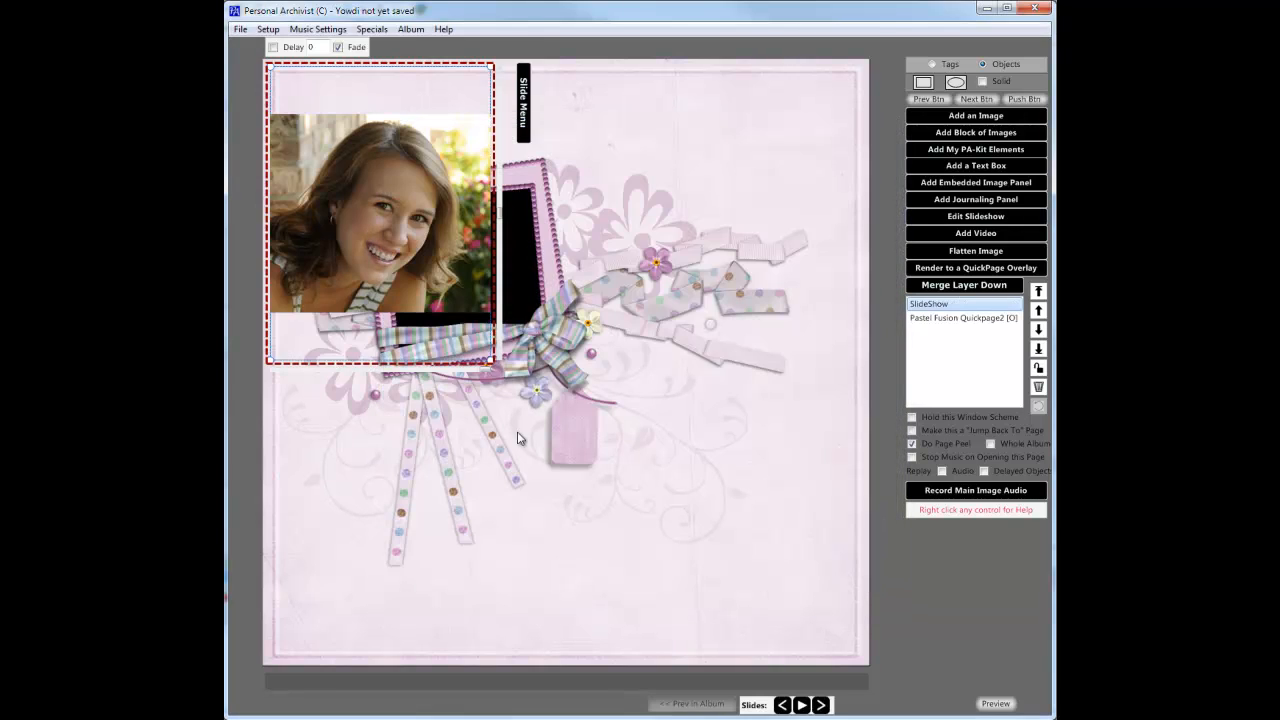
# Step: Shrink the slideshow, move it over the photo frame and rotate it counterclockwise to match the frame's tilt
pyautogui.moveTo(490, 366); pyautogui.dragTo(445, 307)
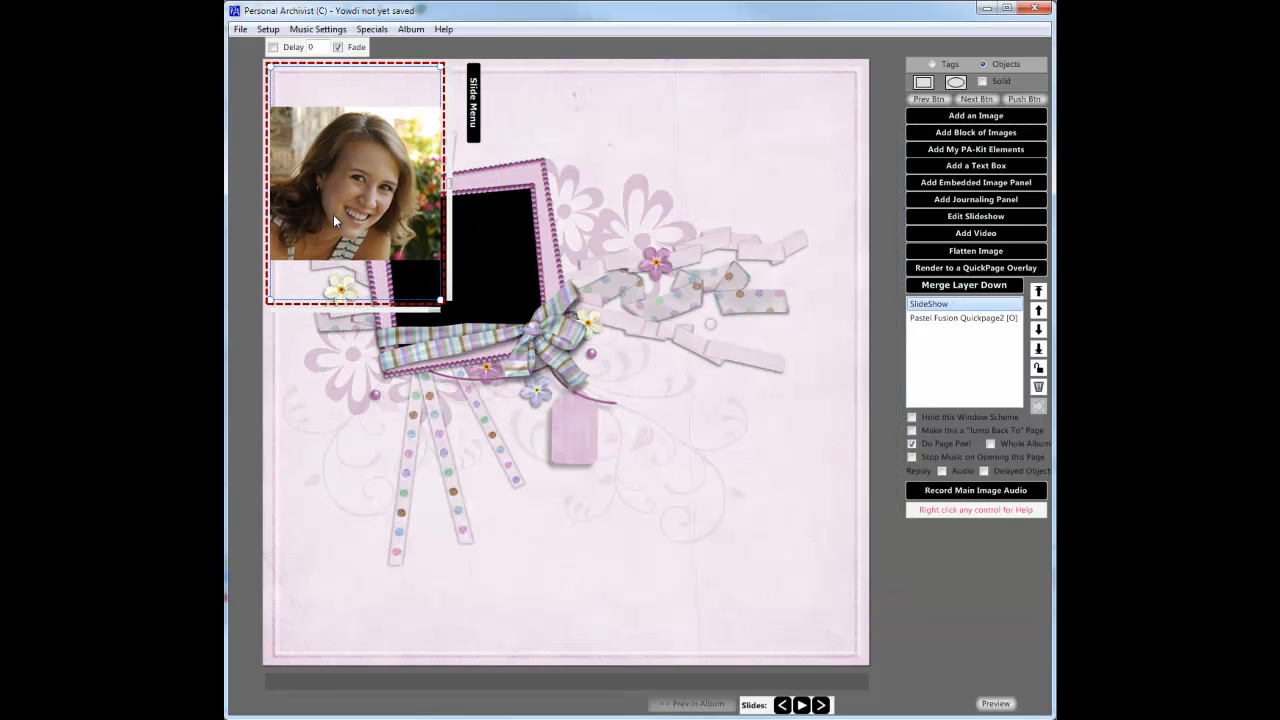
pyautogui.moveTo(333, 214); pyautogui.dragTo(474, 291)
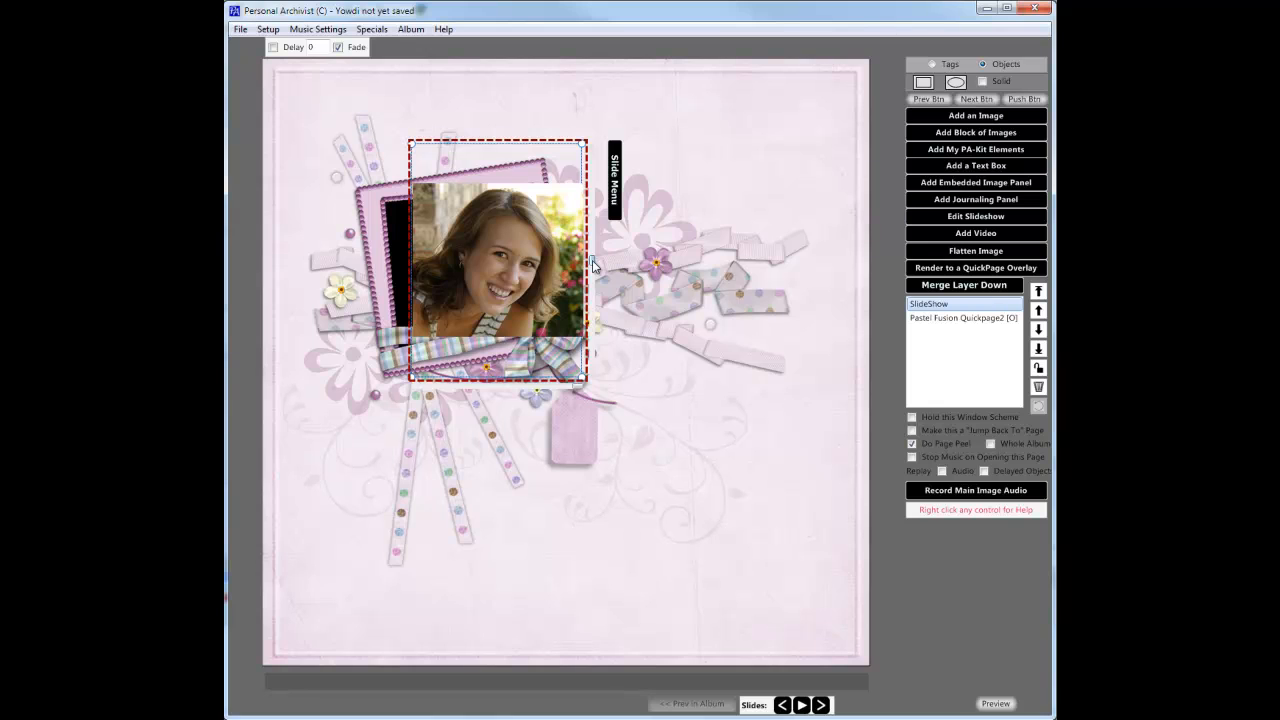
pyautogui.moveTo(592, 264)
pyautogui.mouseDown()
pyautogui.moveTo(600, 257)
pyautogui.moveTo(580, 261)
pyautogui.mouseUp()
pyautogui.click(664, 273)
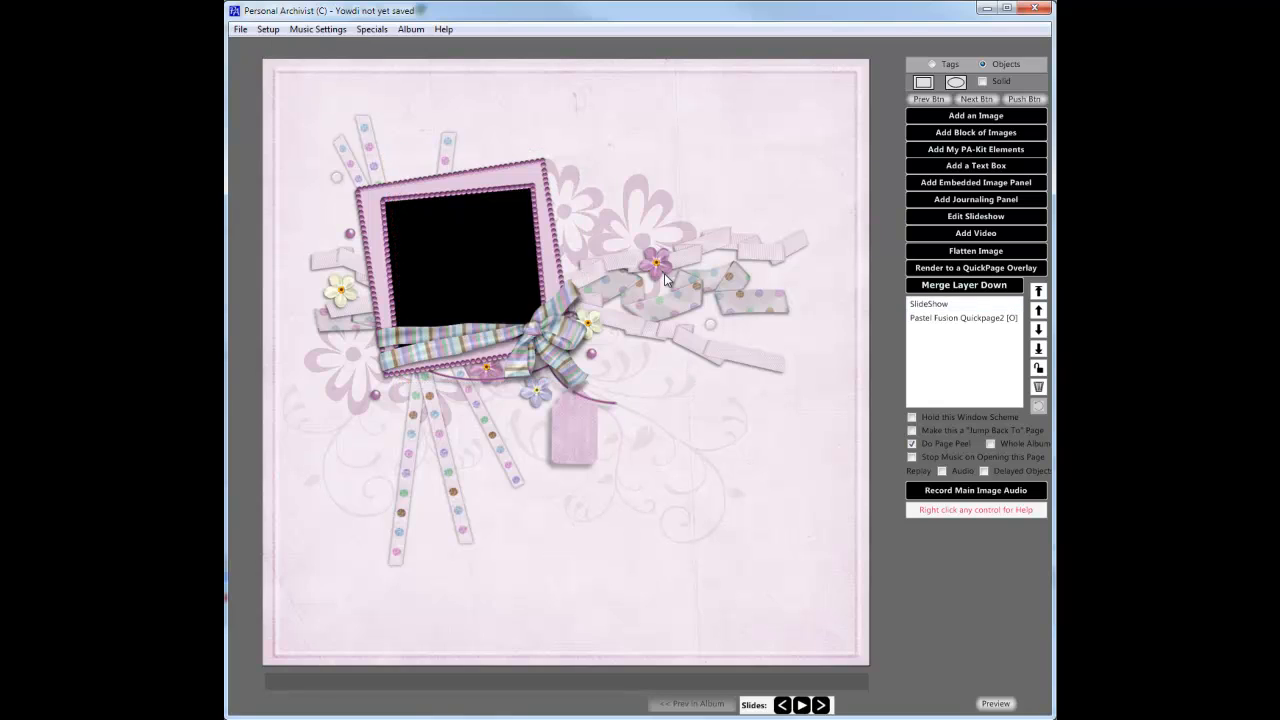
# Step: Reposition the slideshow over the frame opening and enlarge it slightly so the photo covers the whole opening
pyautogui.click(502, 277)
pyautogui.moveTo(520, 275); pyautogui.dragTo(497, 269)
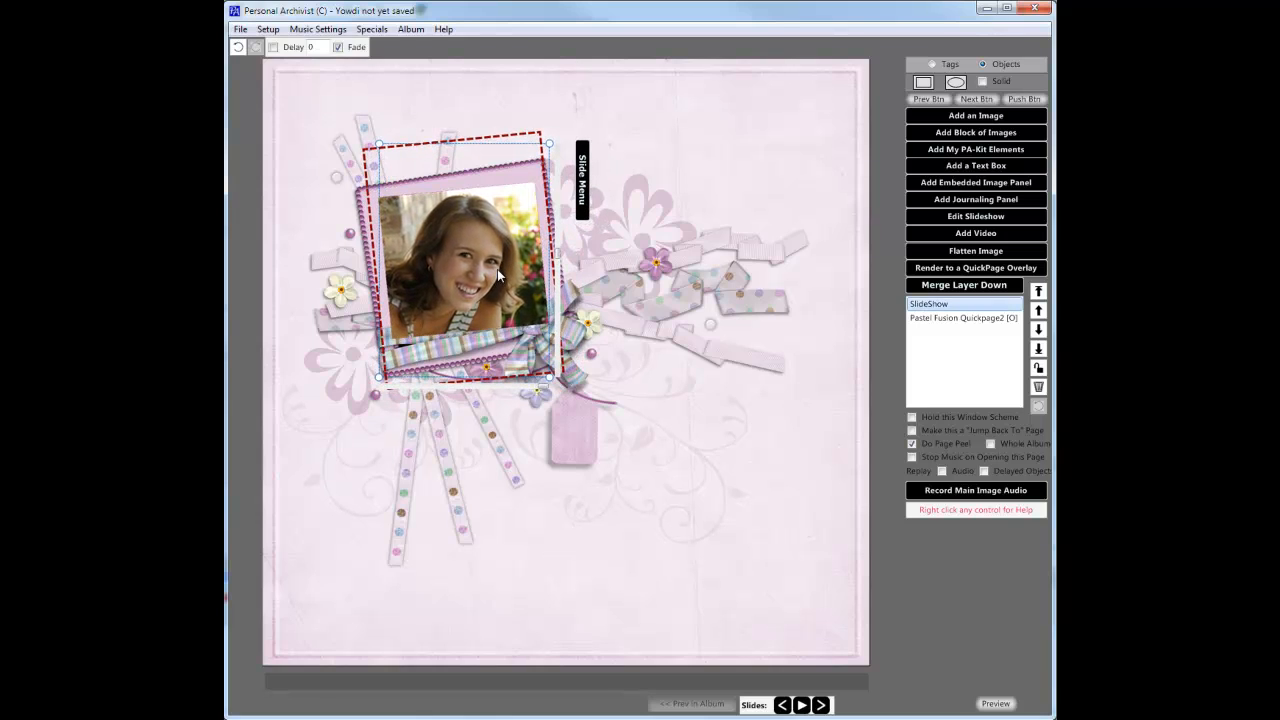
pyautogui.moveTo(546, 372); pyautogui.dragTo(563, 399)
pyautogui.moveTo(520, 315); pyautogui.dragTo(517, 313)
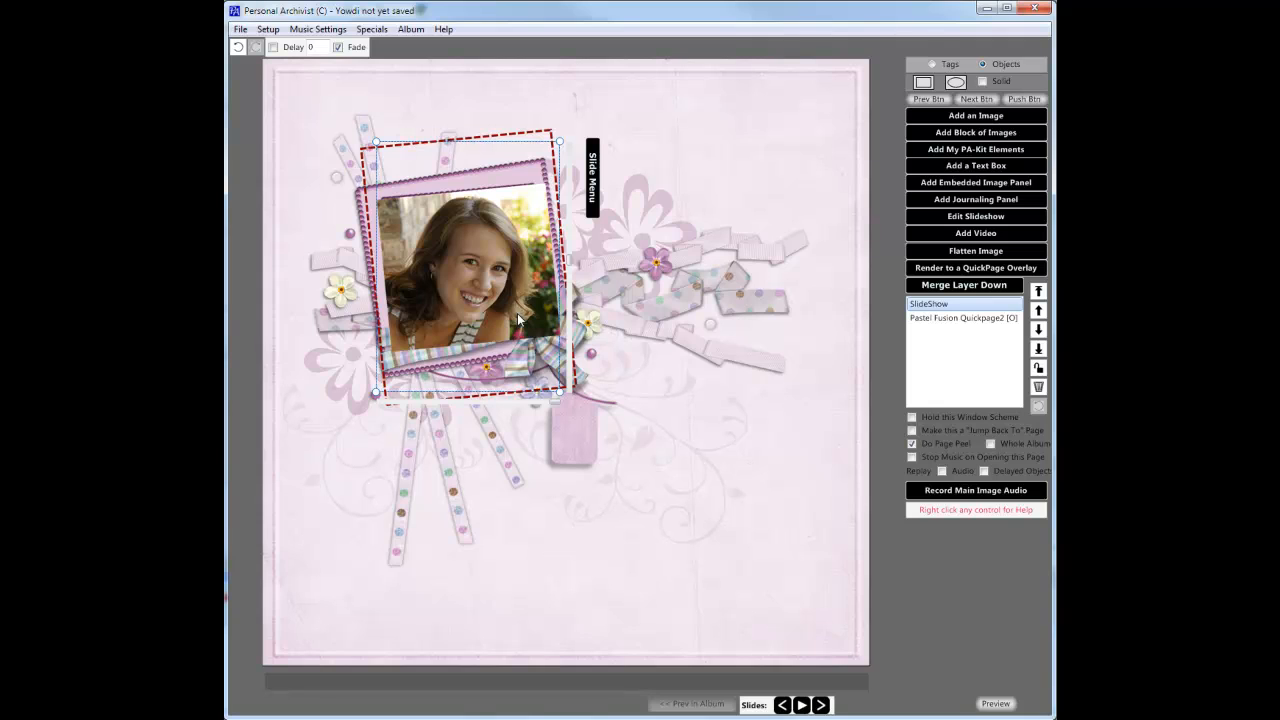
pyautogui.click(686, 393)
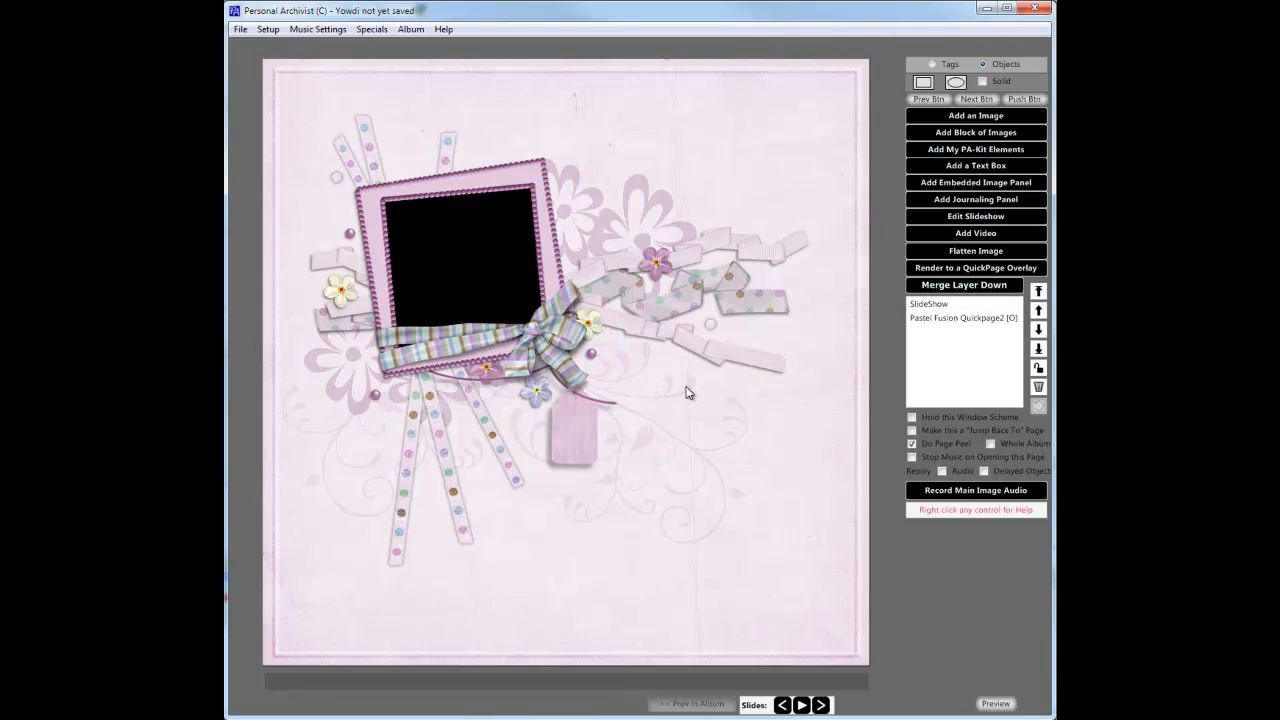
# Step: Move the Pastel Fusion Quickpage2 layer above the slideshow layer, then play and pause the slideshow to check it inside the frame
pyautogui.click(960, 320)
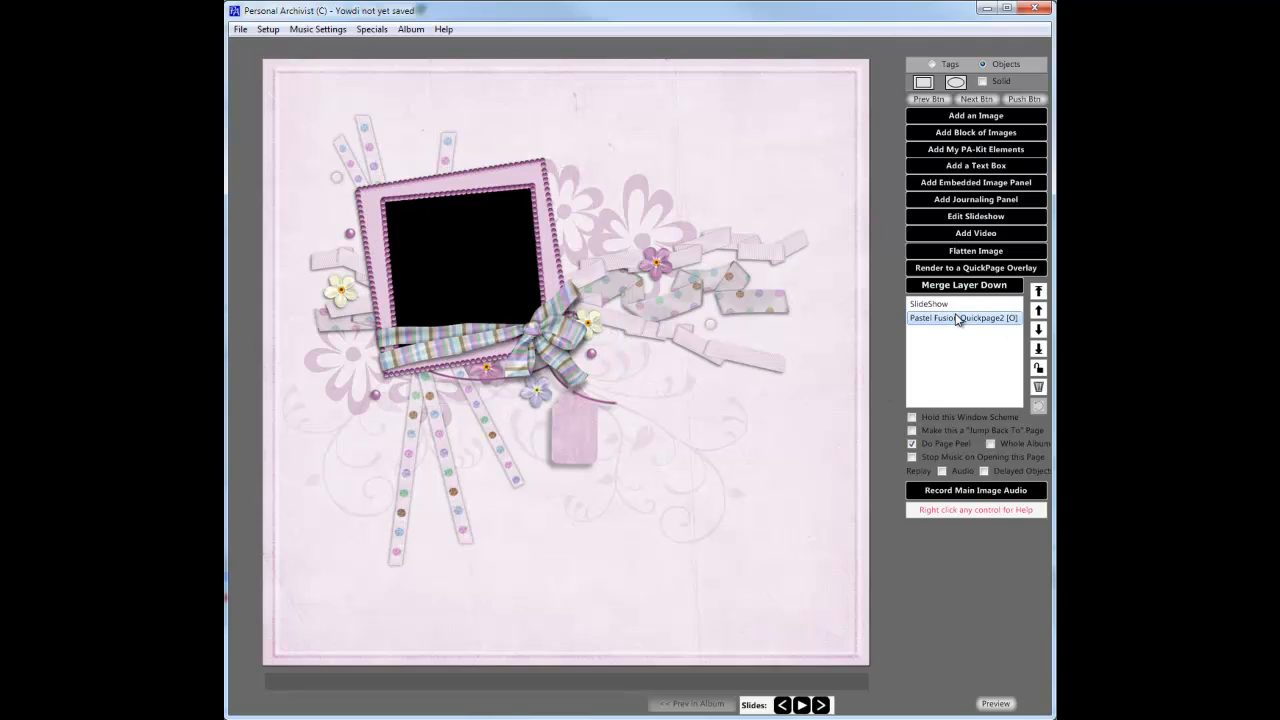
pyautogui.click(1036, 313)
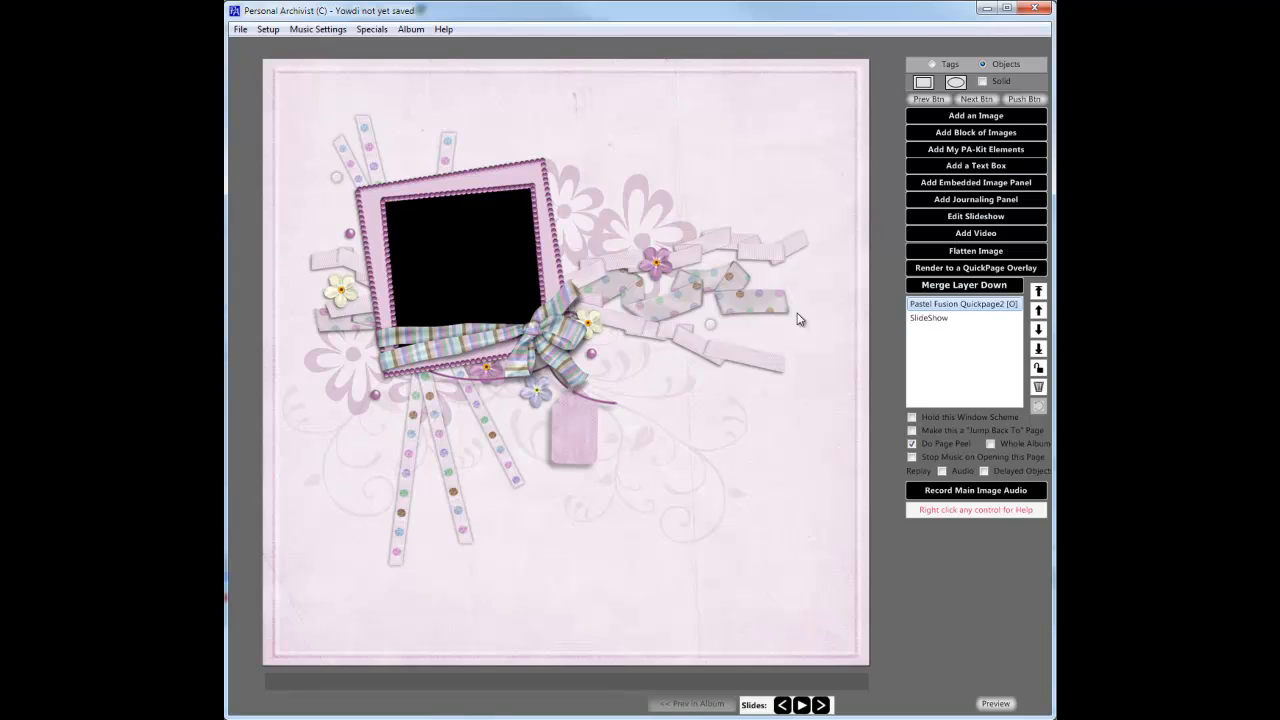
pyautogui.click(802, 706)
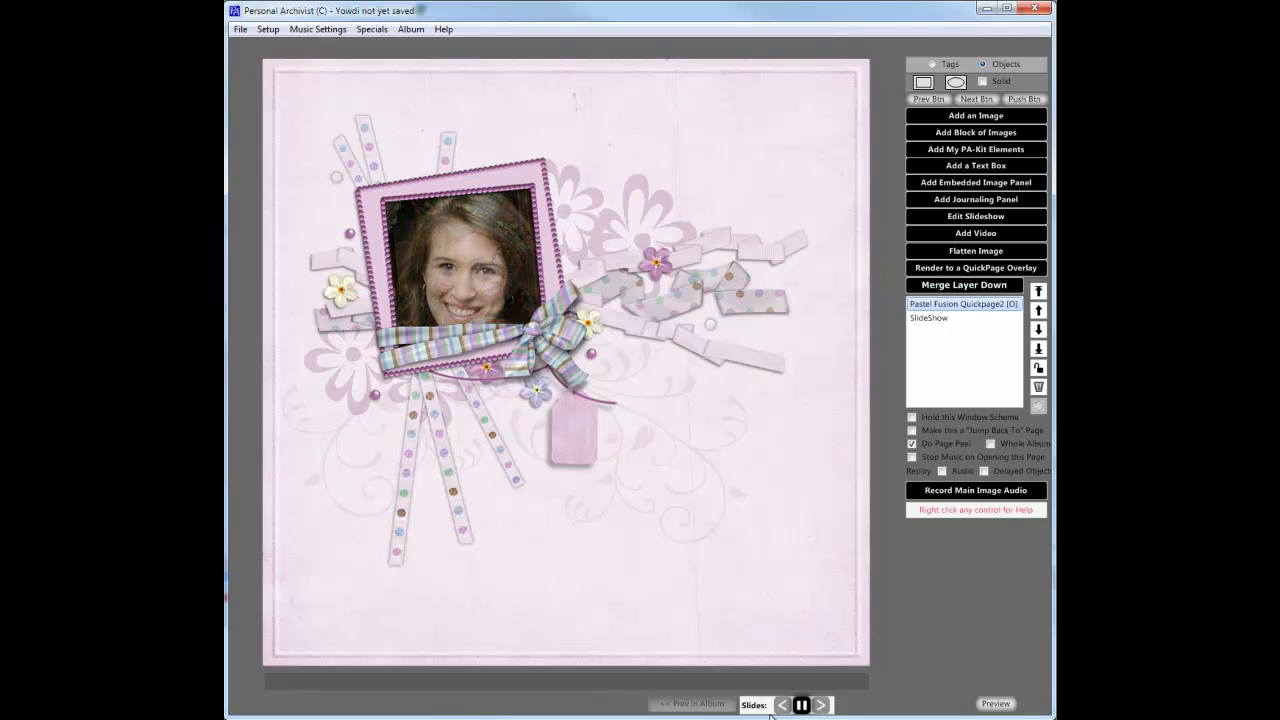
pyautogui.click(801, 707)
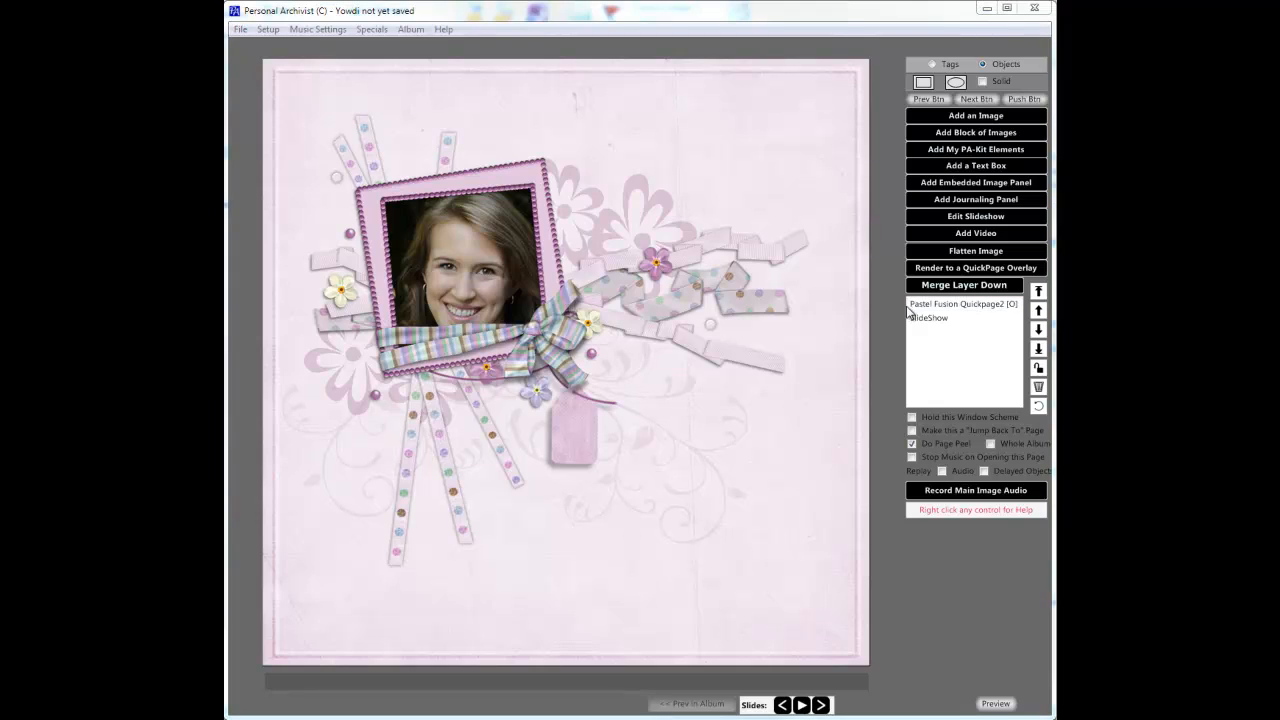
# Step: Add a text box to the page with the title "A Daughter"
pyautogui.click(968, 166)
pyautogui.write('A ')
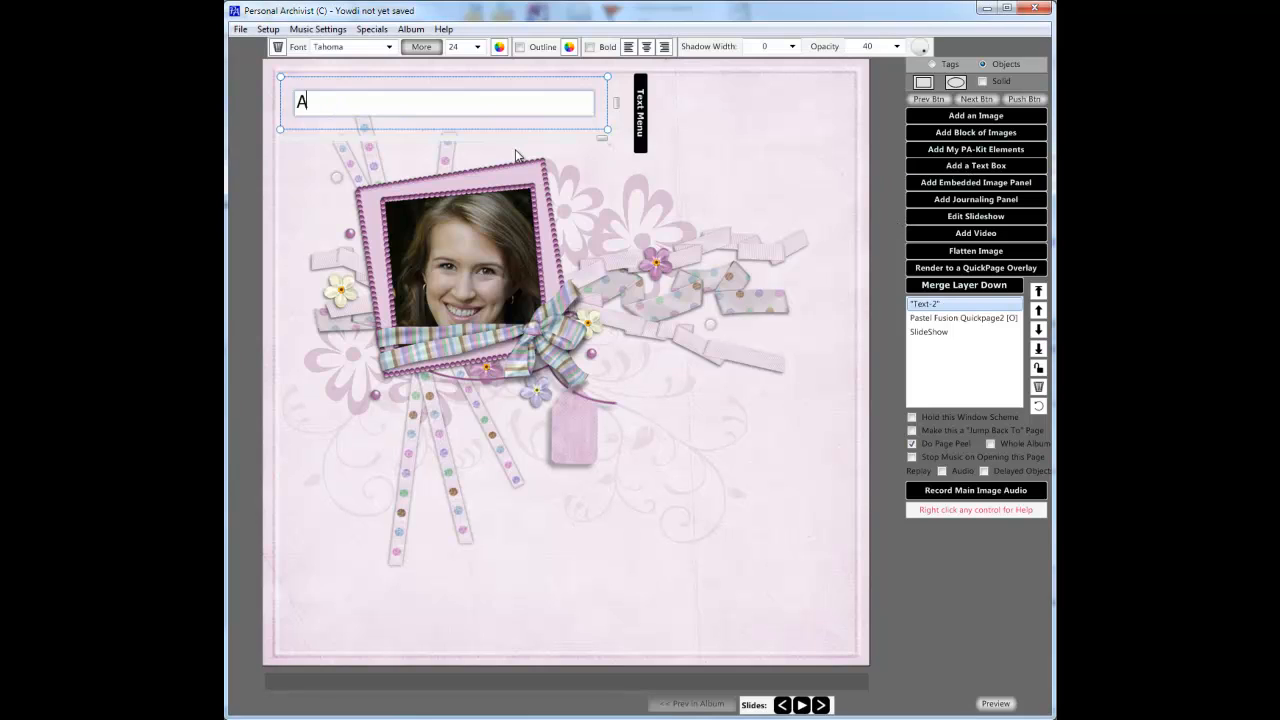
pyautogui.write('Daughter')
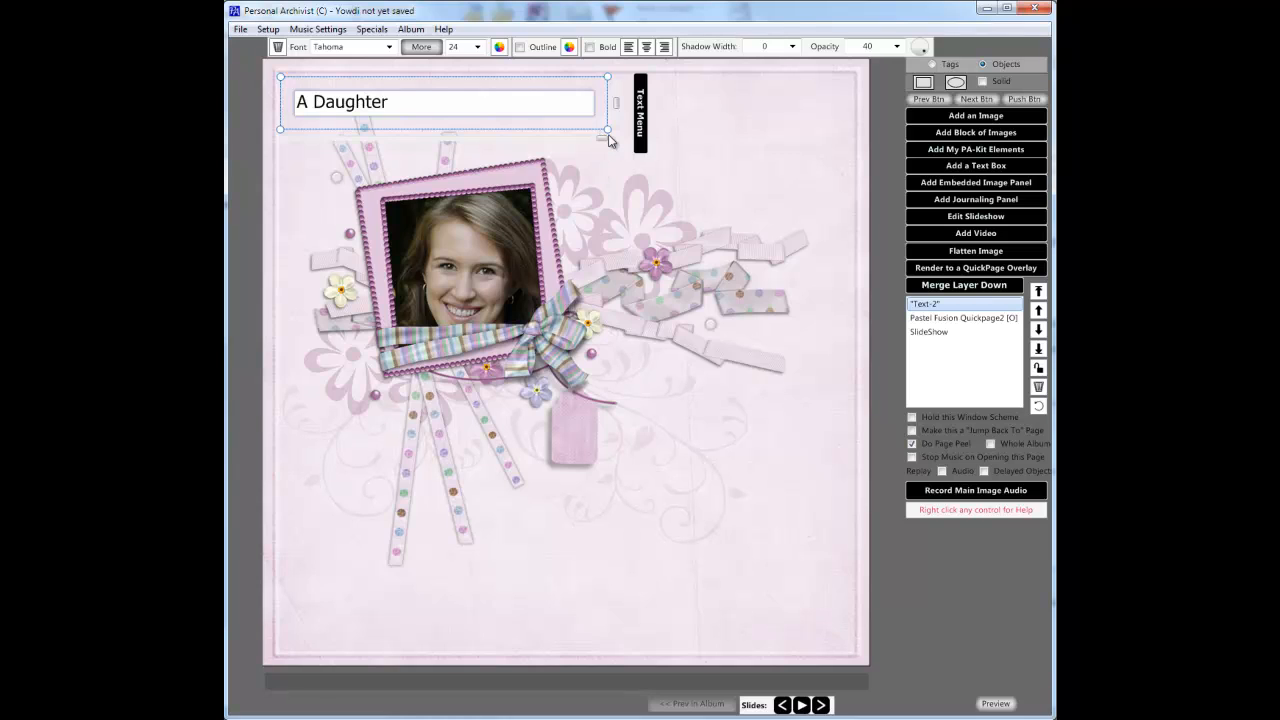
# Step: Change the "A Daughter" title's font to Edwardian Script from the full font list
pyautogui.click(389, 47)
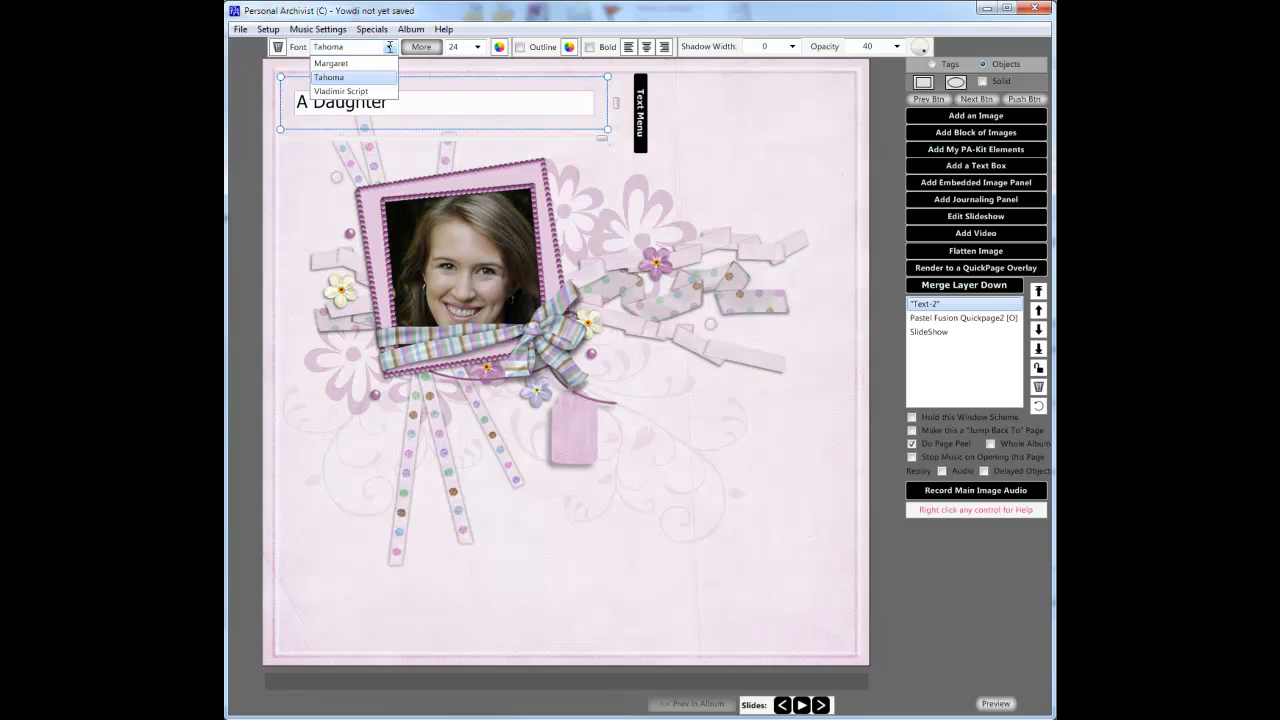
pyautogui.click(421, 47)
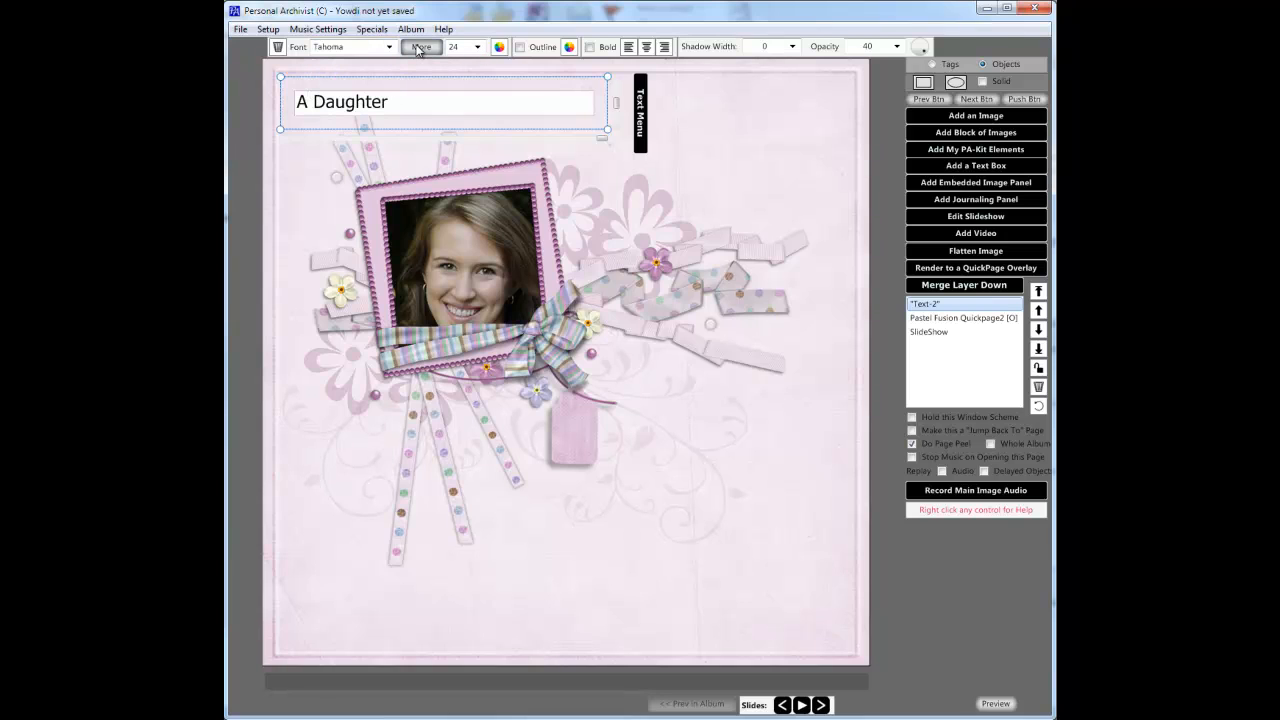
pyautogui.click(594, 162)
pyautogui.write('ed')
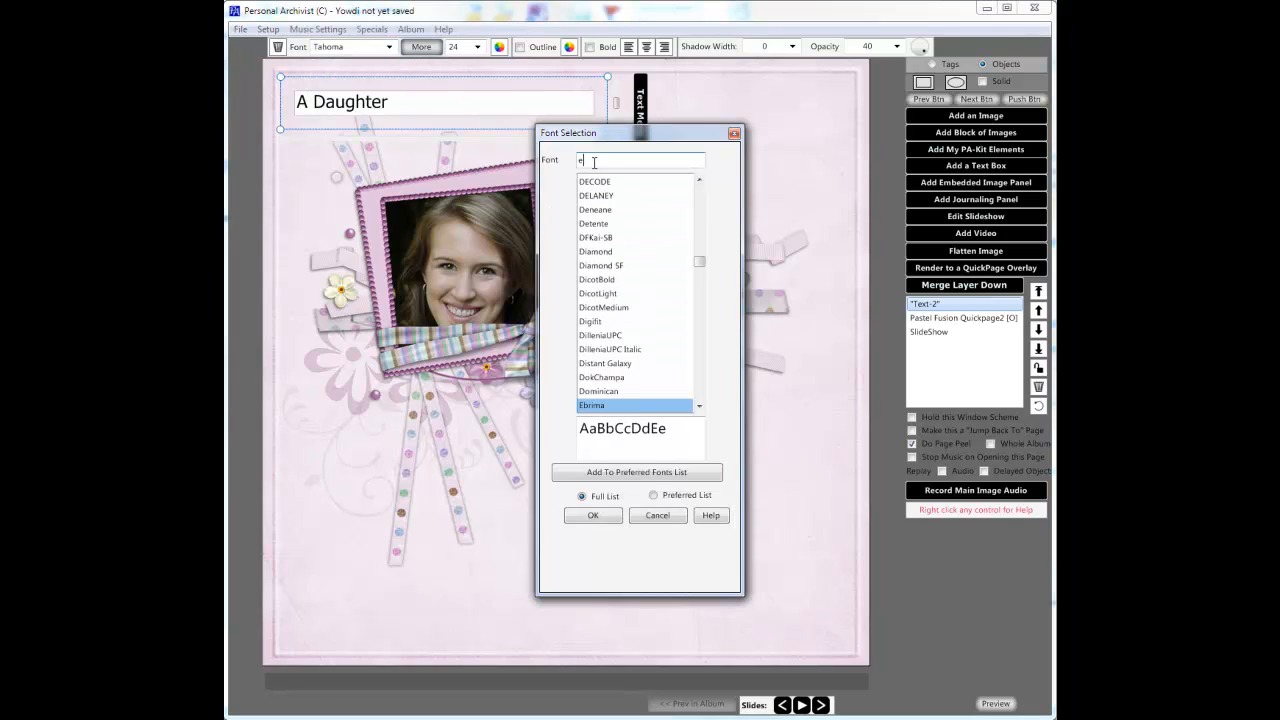
pyautogui.click(603, 515)
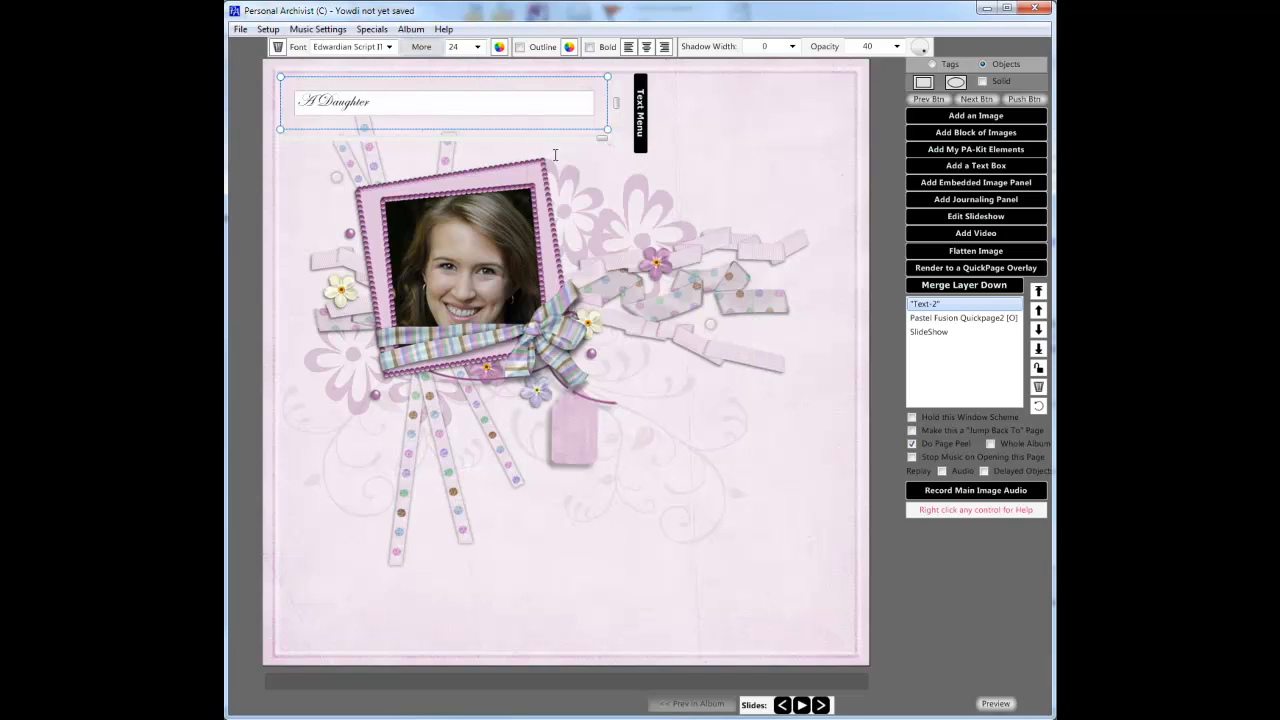
# Step: Set the title's font size to 120 and resize its text box to fit the larger text
pyautogui.moveTo(607, 129); pyautogui.dragTo(828, 206)
pyautogui.click(476, 47)
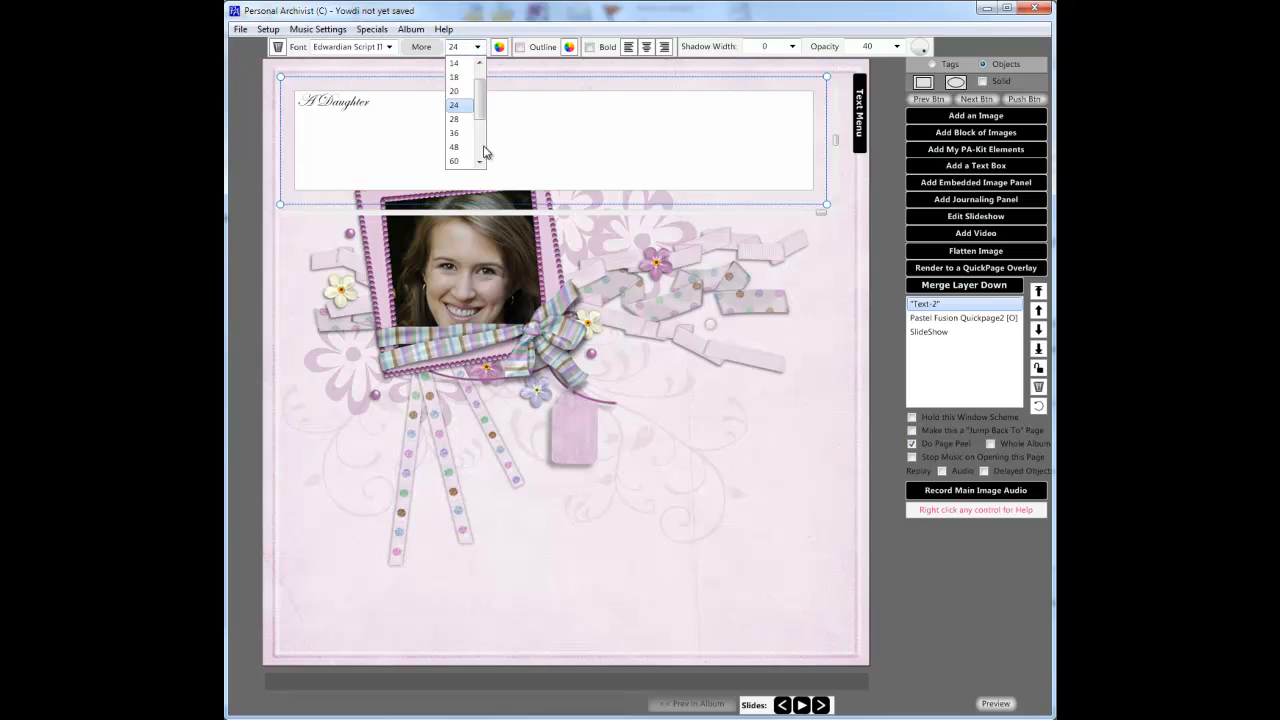
pyautogui.scroll(-3, 482, 152)
pyautogui.click(459, 108)
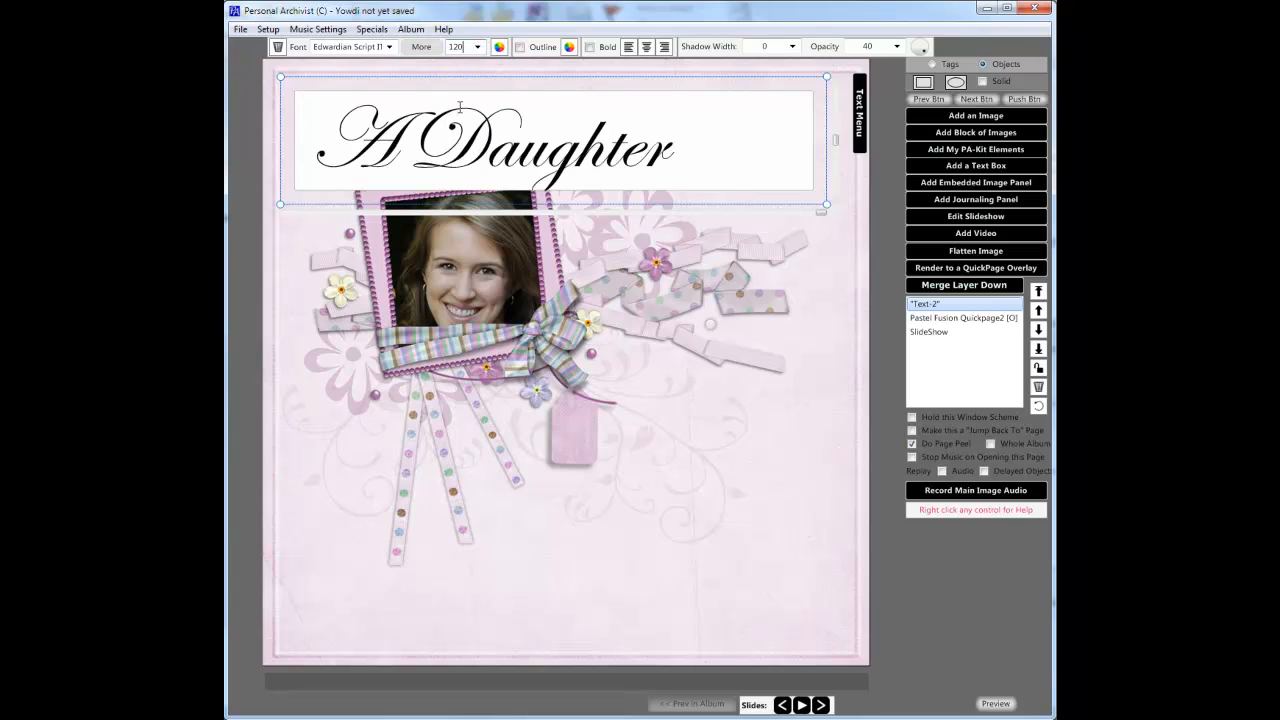
pyautogui.moveTo(826, 205); pyautogui.dragTo(718, 229)
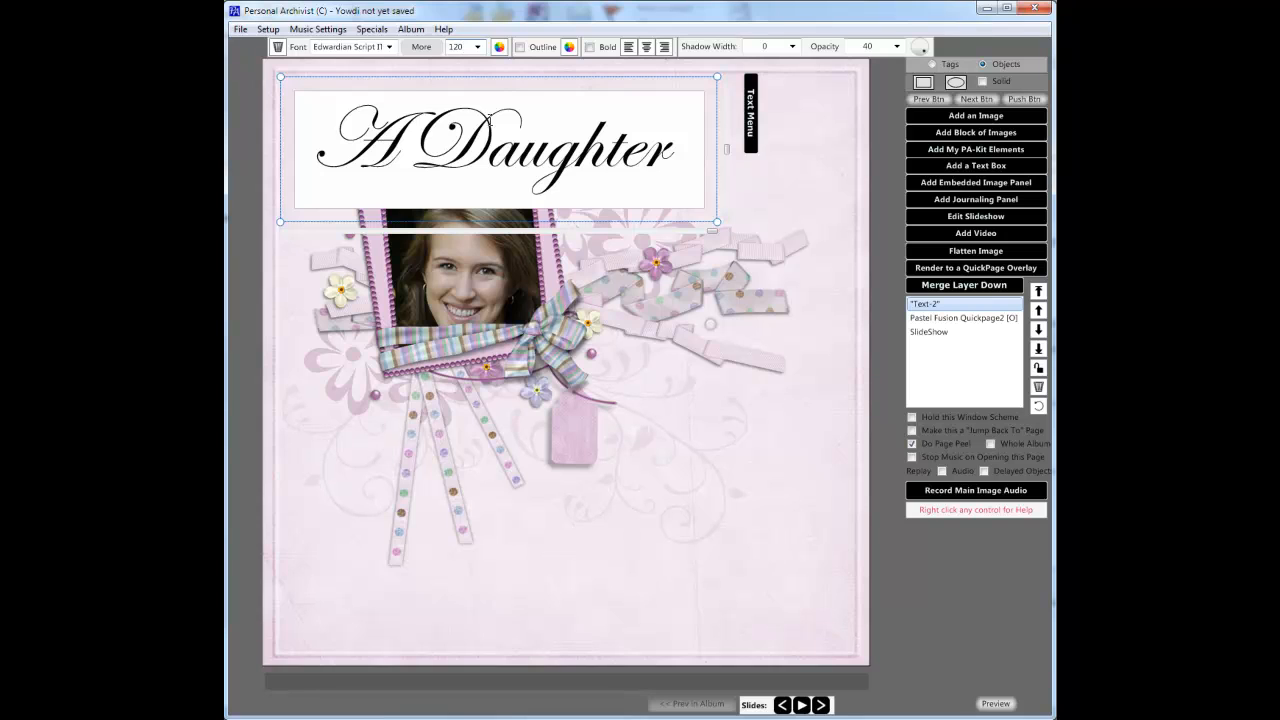
# Step: Recolor the "A Daughter" title with the pale pink sampled from the photo frame
pyautogui.click(499, 47)
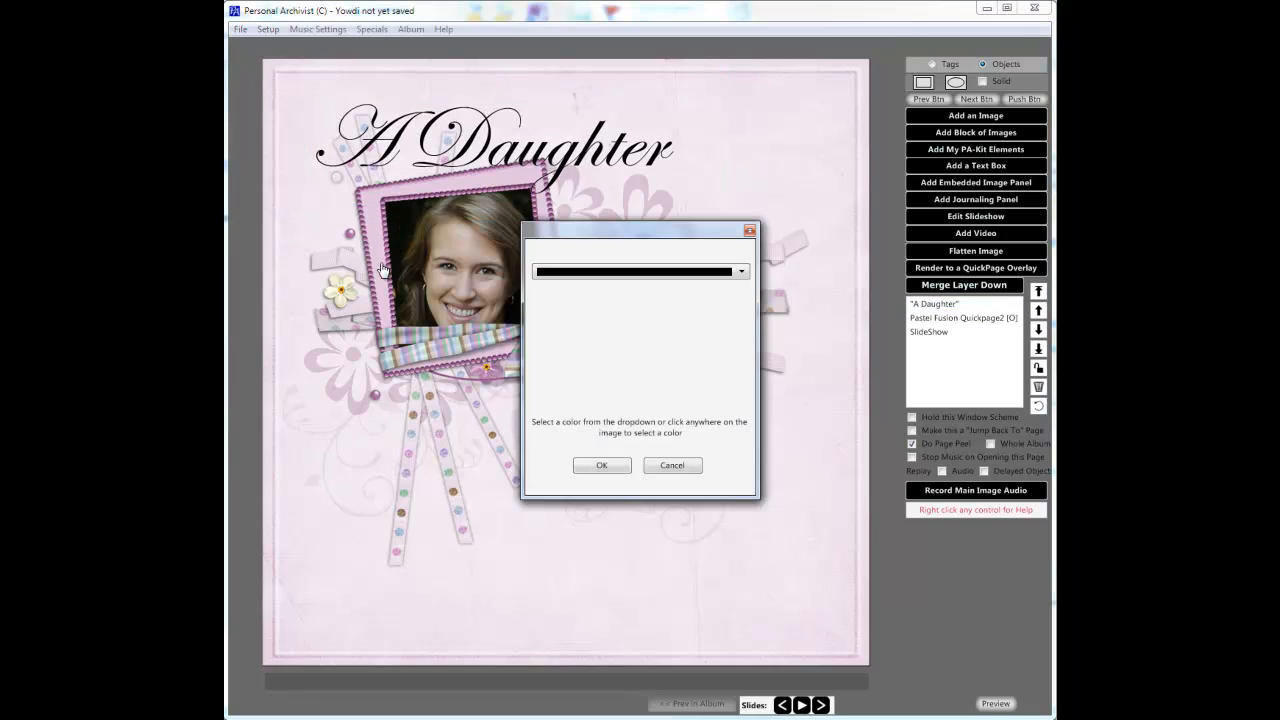
pyautogui.click(382, 268)
pyautogui.click(603, 466)
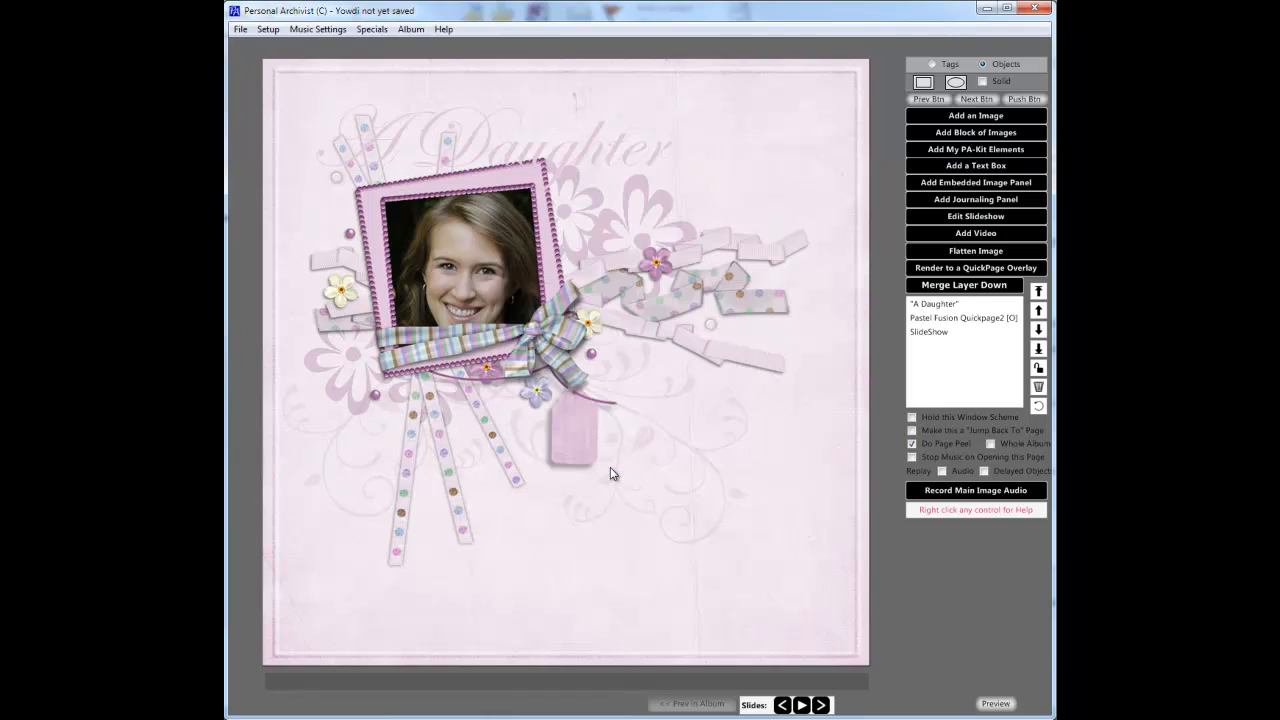
# Step: Outline the "A Daughter" title in a darker mauve, color #FFAD76A4
pyautogui.click(490, 143)
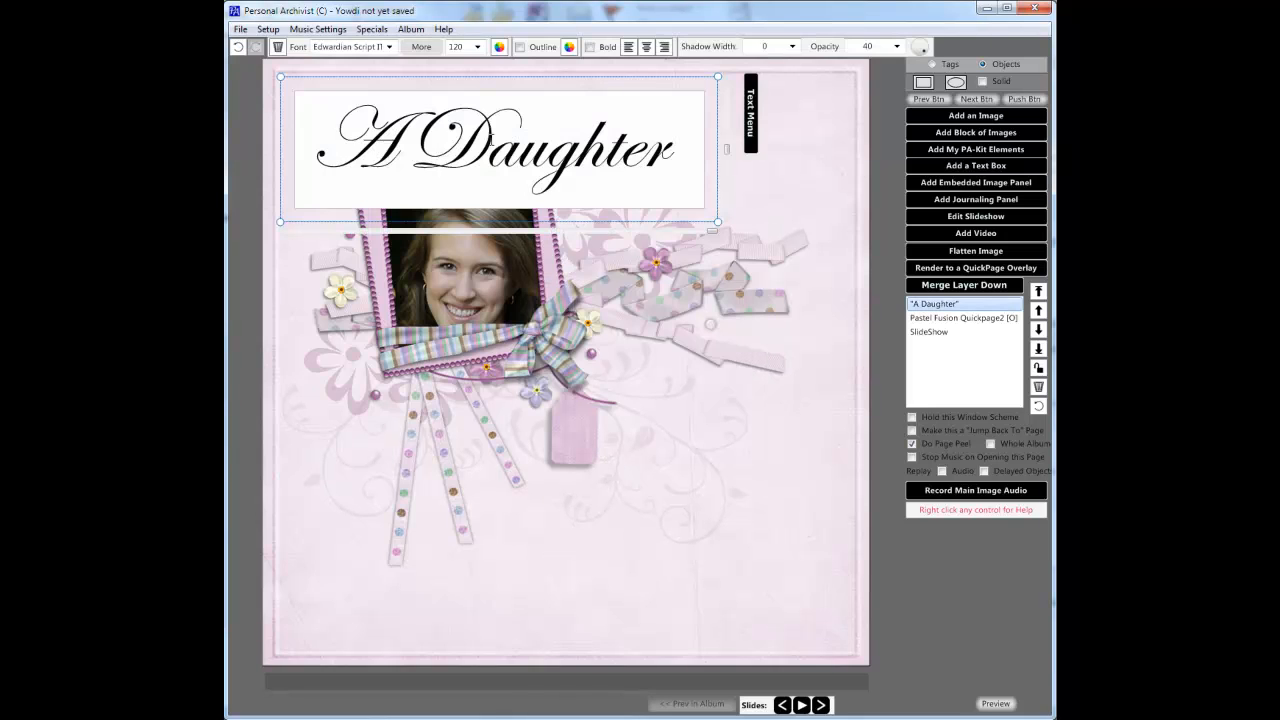
pyautogui.click(519, 48)
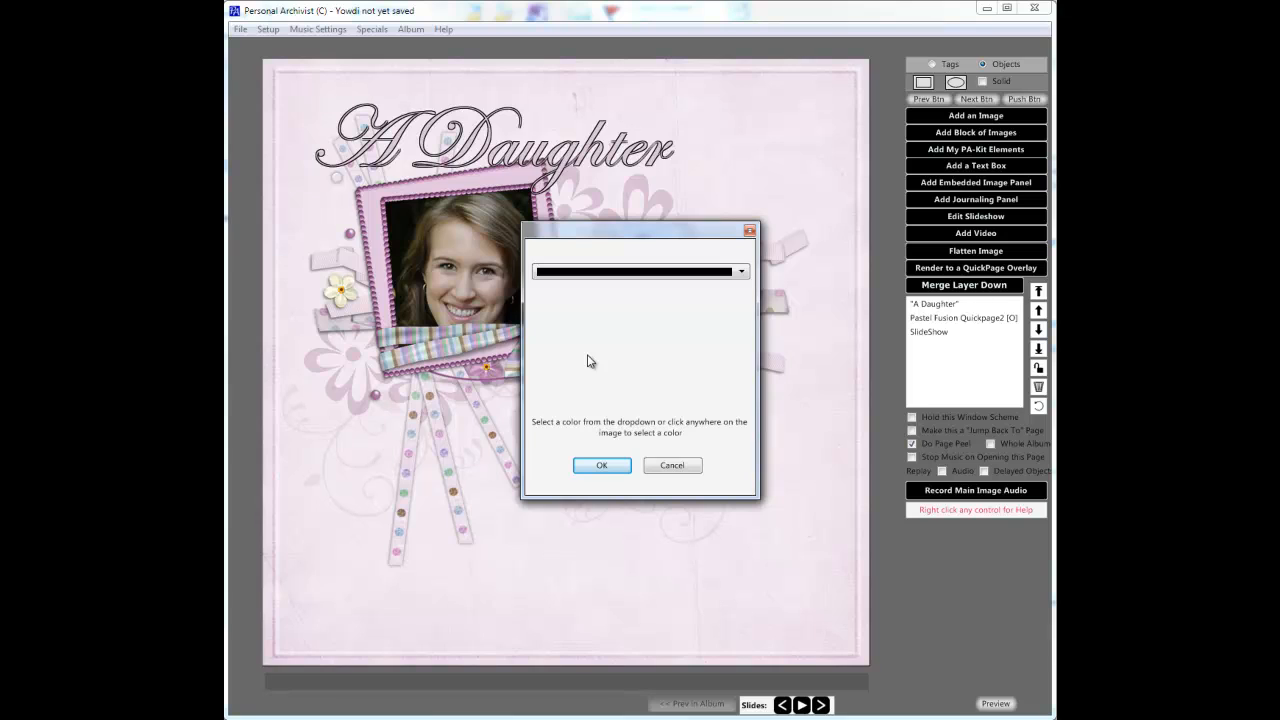
pyautogui.click(581, 155)
pyautogui.click(741, 273)
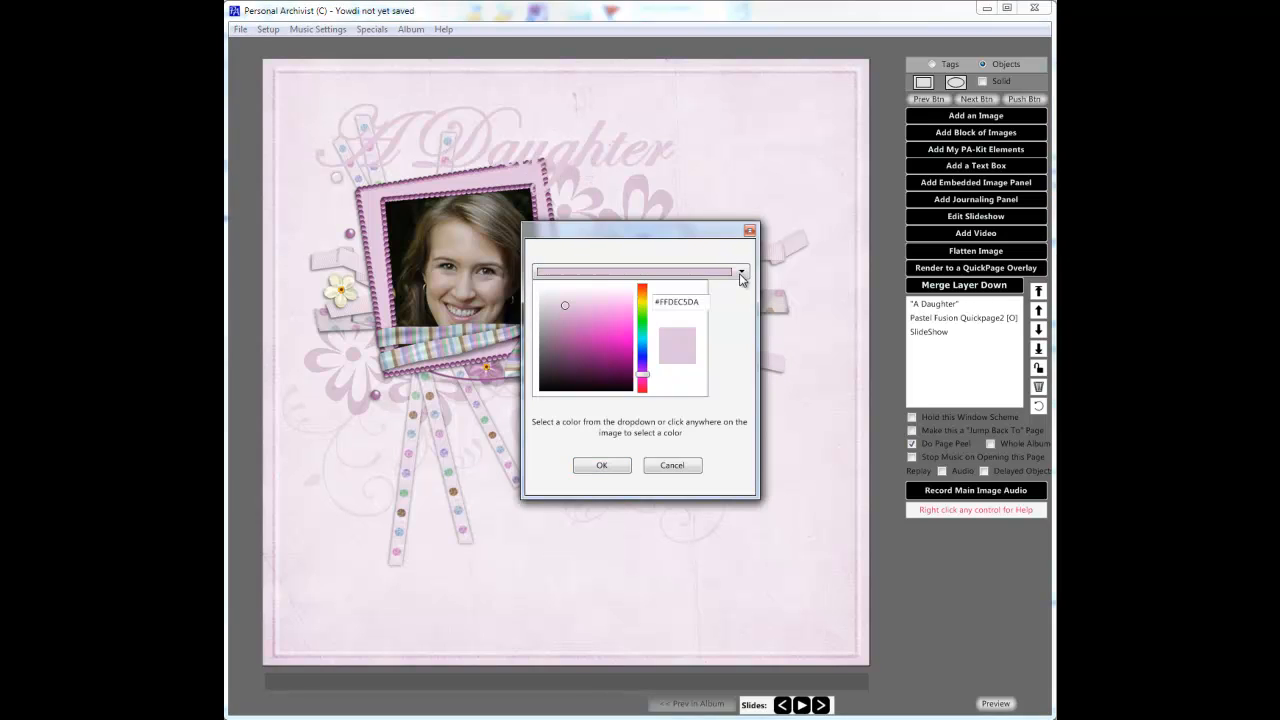
pyautogui.click(565, 347)
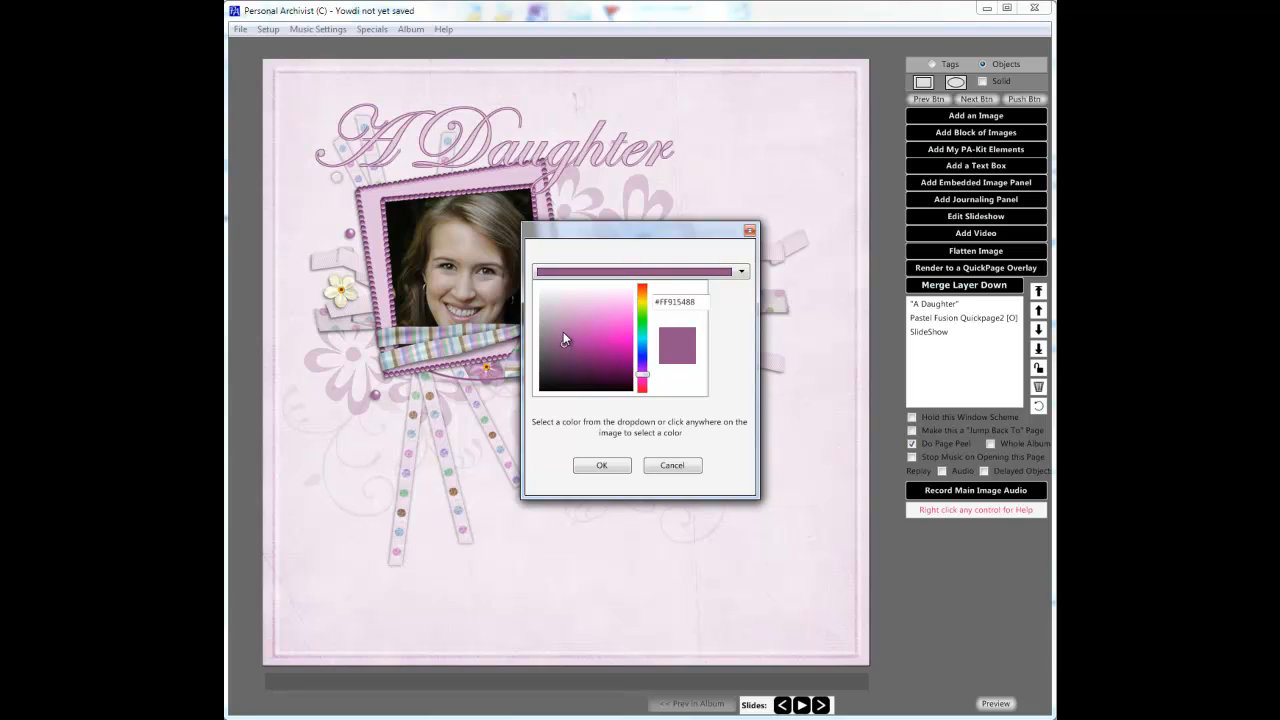
pyautogui.click(563, 333)
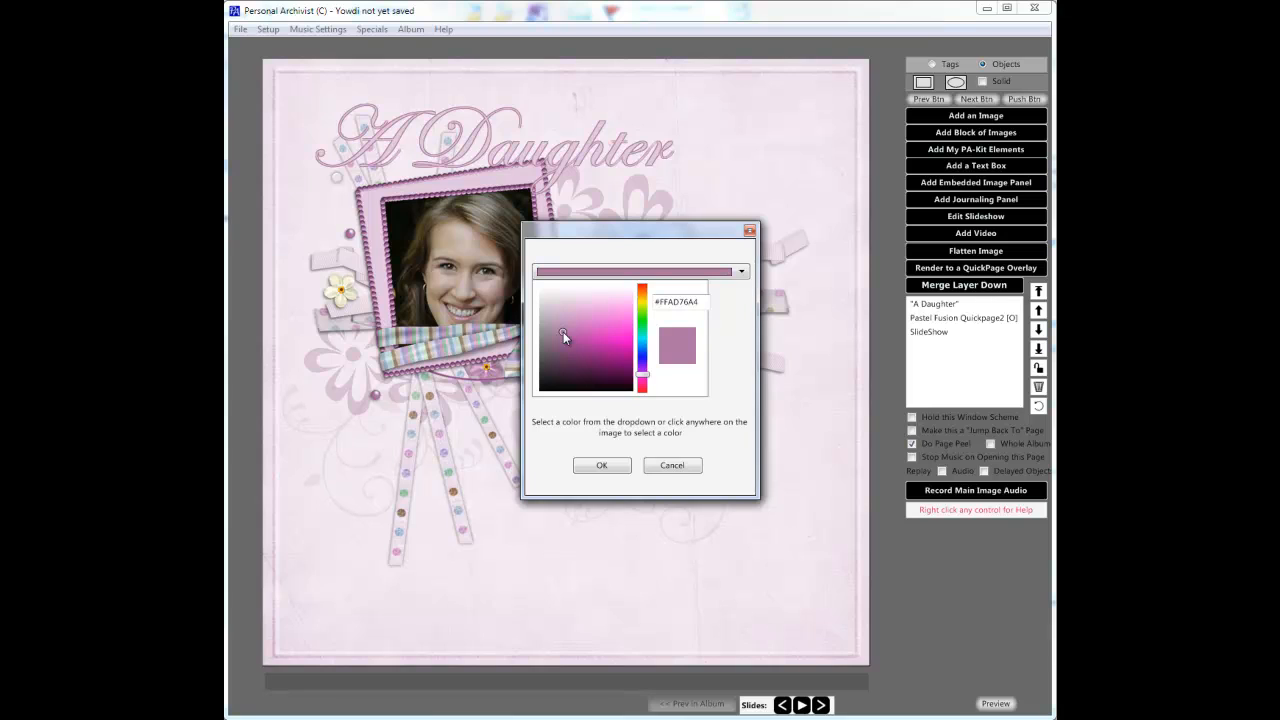
pyautogui.click(602, 466)
# Step: Give the "A Daughter" title a shadow with width 4 and opacity 24
pyautogui.click(594, 147)
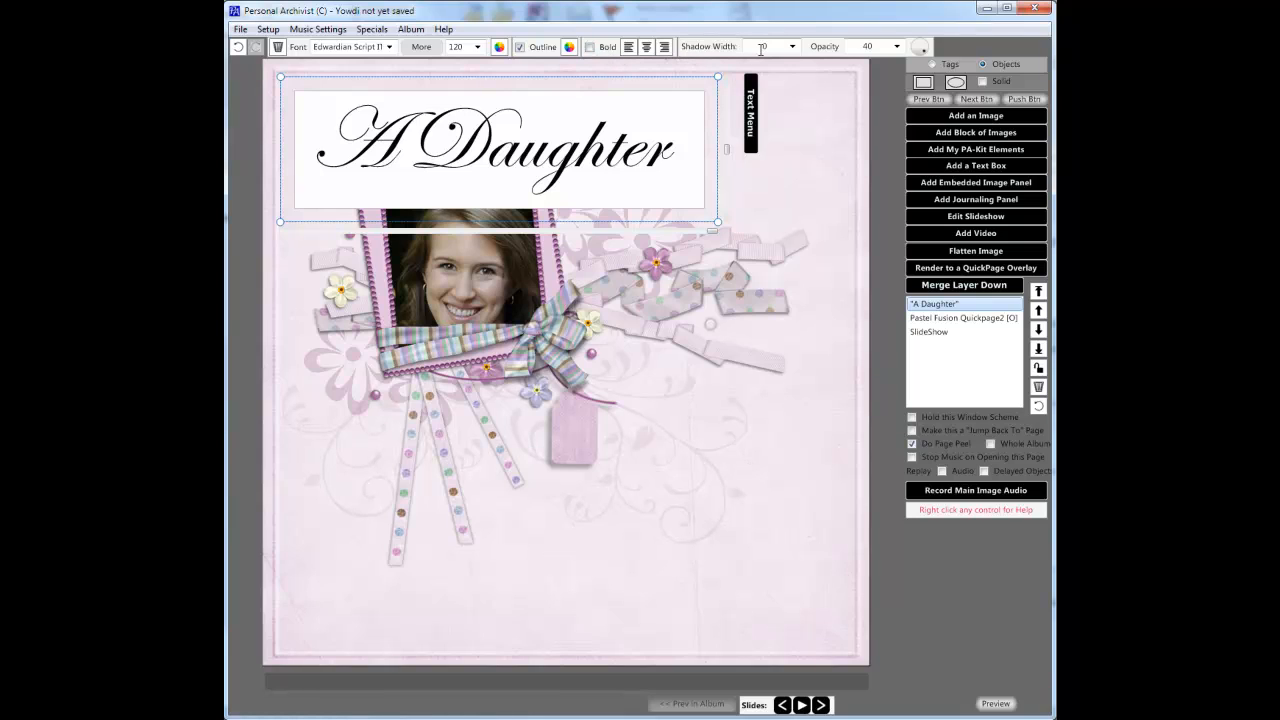
pyautogui.click(792, 46)
pyautogui.moveTo(752, 67); pyautogui.dragTo(762, 70)
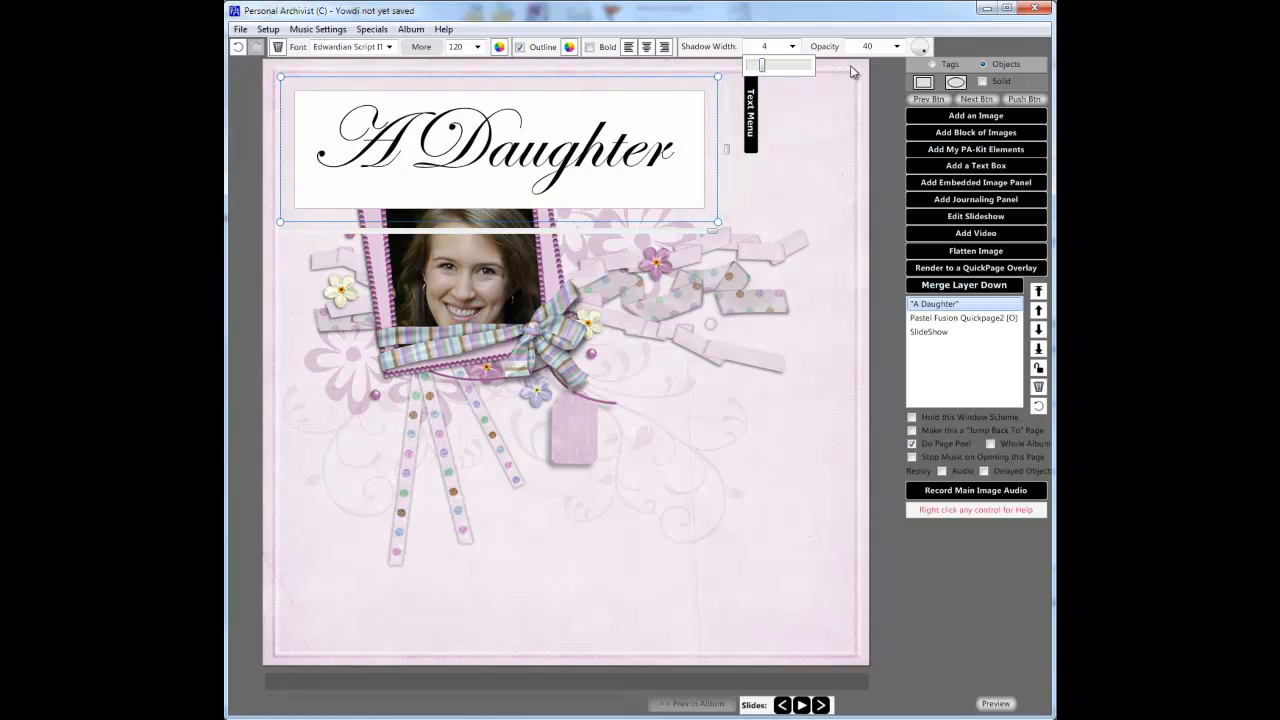
pyautogui.click(758, 162)
pyautogui.click(507, 152)
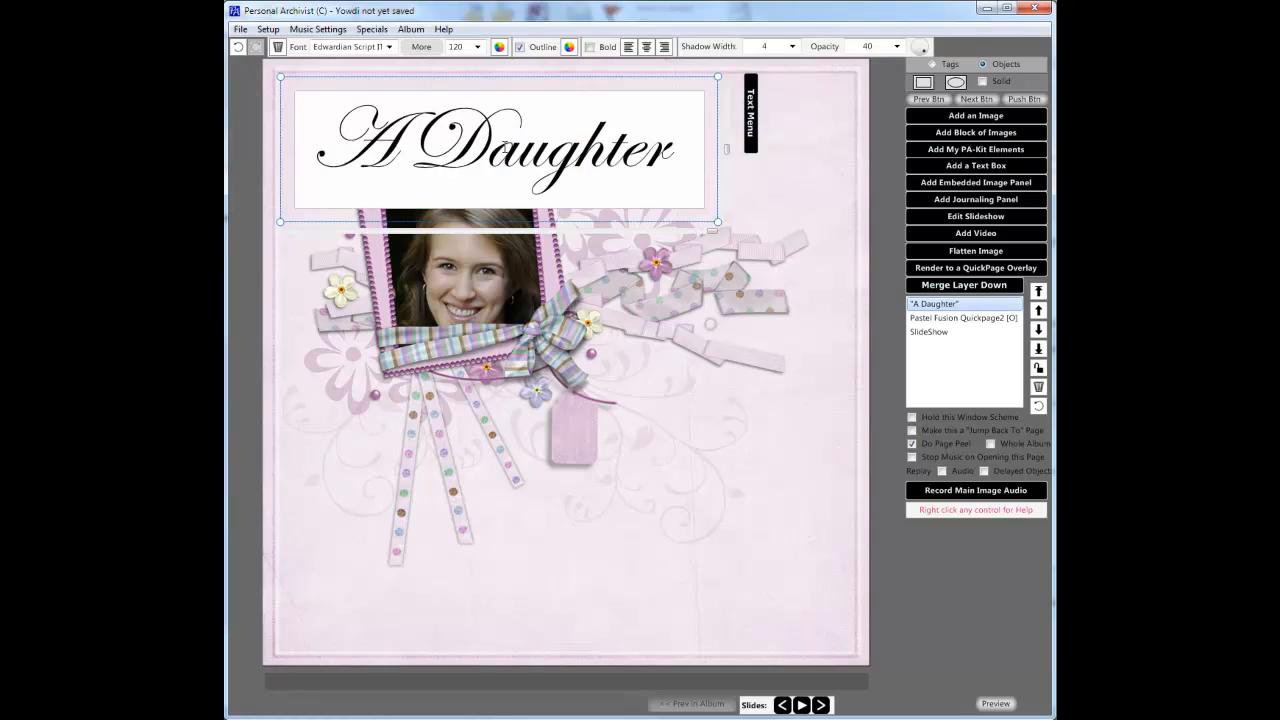
pyautogui.click(897, 48)
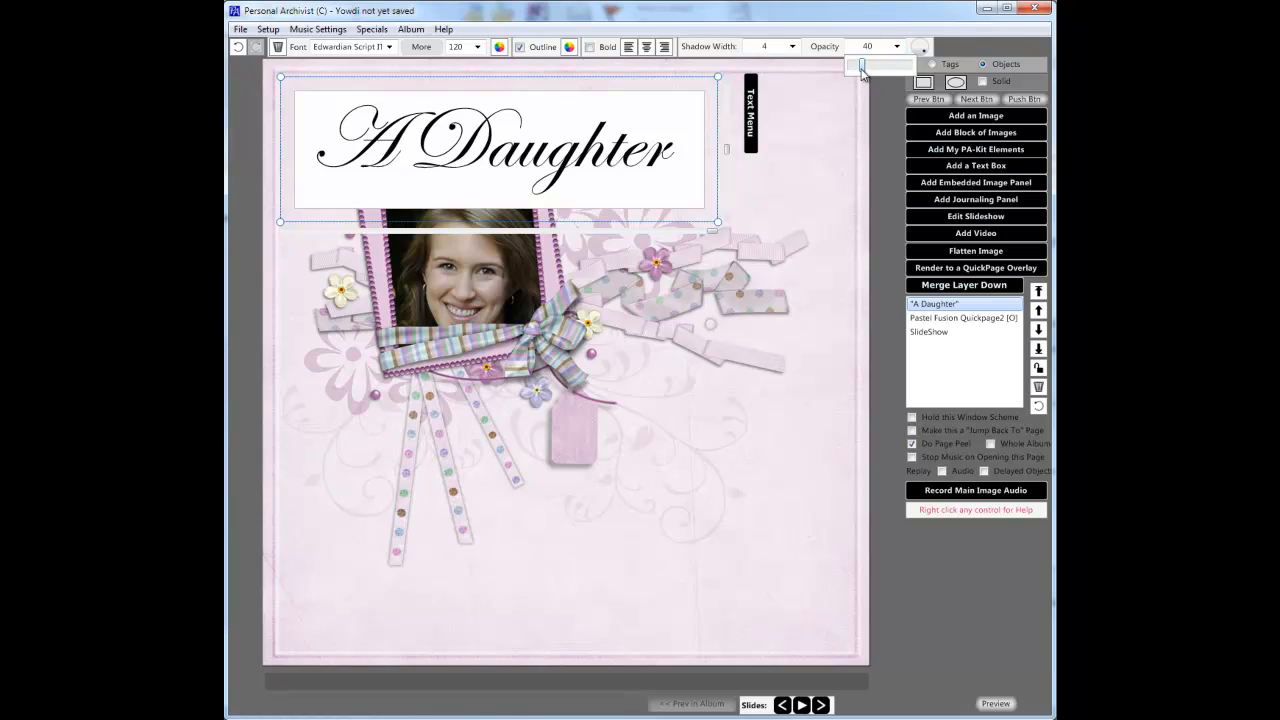
pyautogui.moveTo(862, 64); pyautogui.dragTo(858, 70)
pyautogui.click(793, 153)
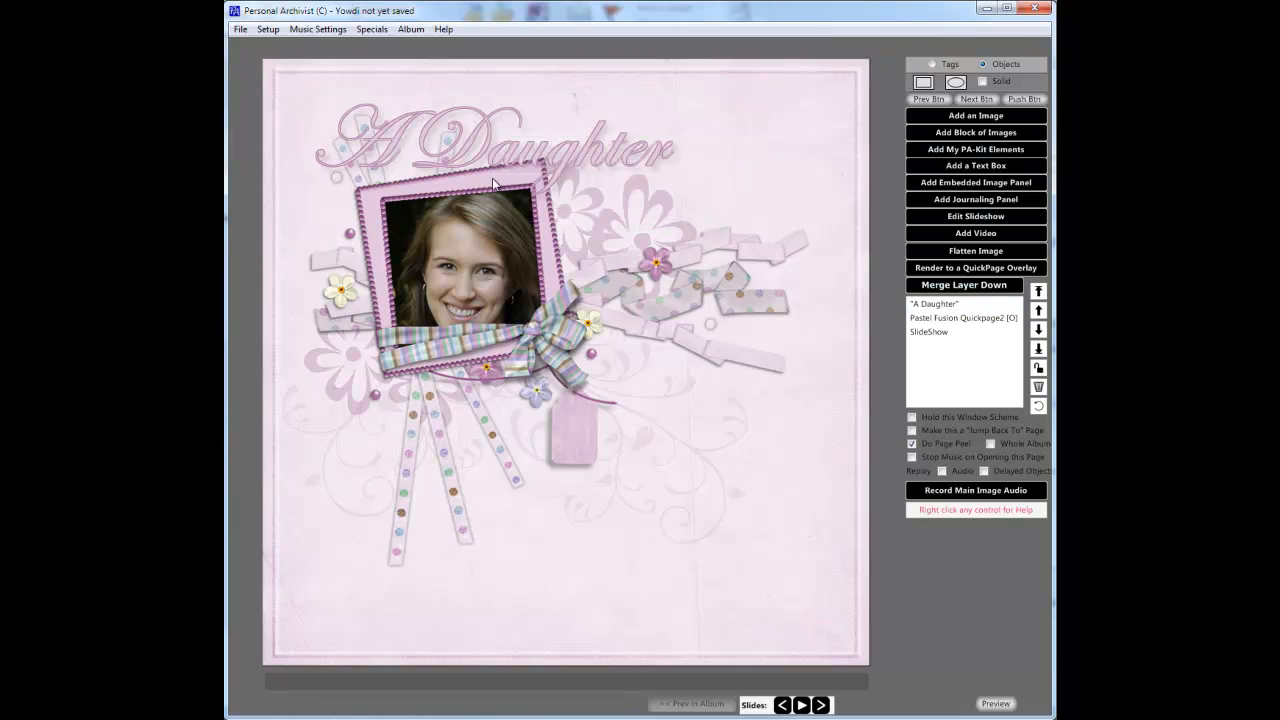
# Step: Move the "A Daughter" title to the page's upper-right corner, just inside the border
pyautogui.click(486, 108)
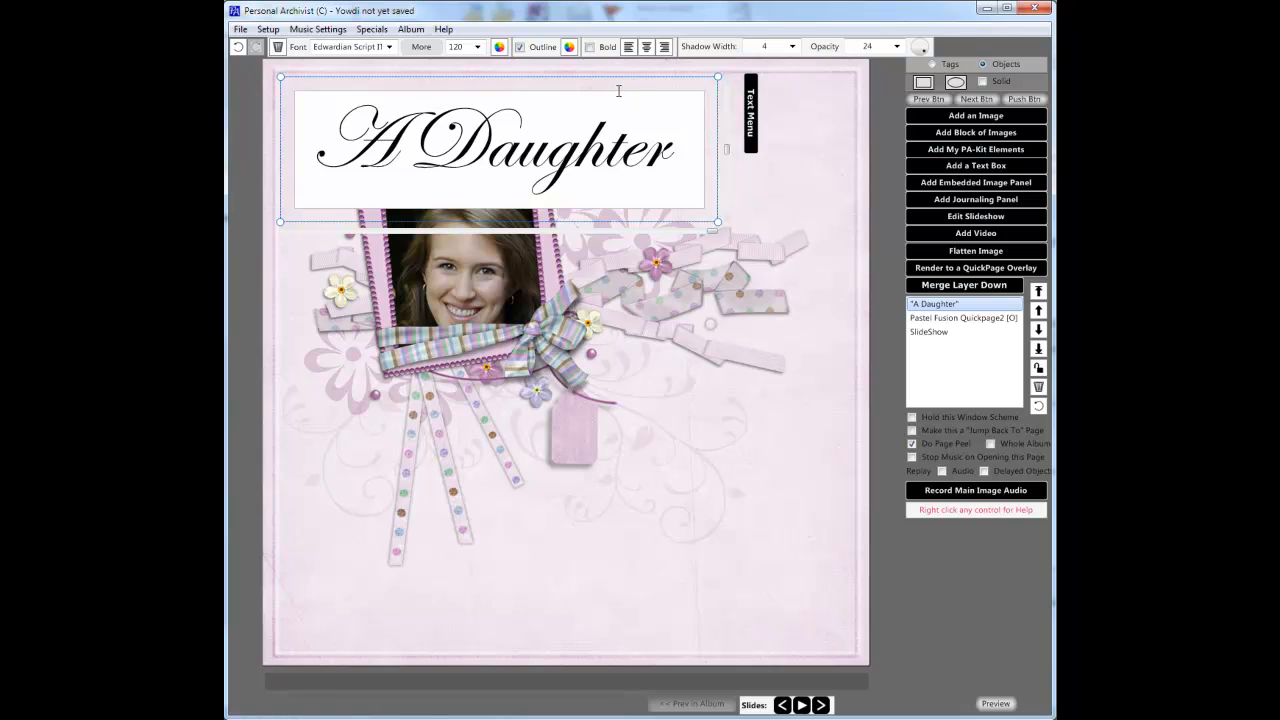
pyautogui.moveTo(611, 91); pyautogui.dragTo(799, 68)
pyautogui.click(755, 461)
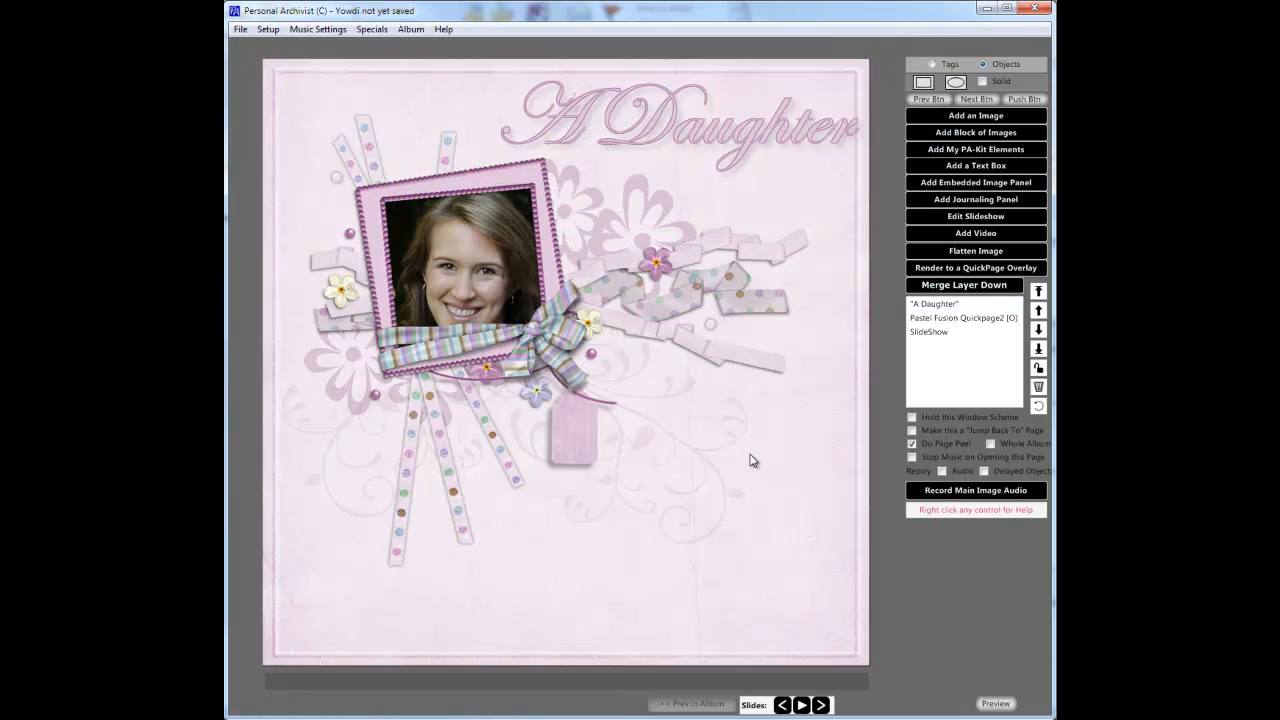
pyautogui.click(703, 87)
pyautogui.moveTo(704, 62); pyautogui.dragTo(699, 65)
pyautogui.click(686, 505)
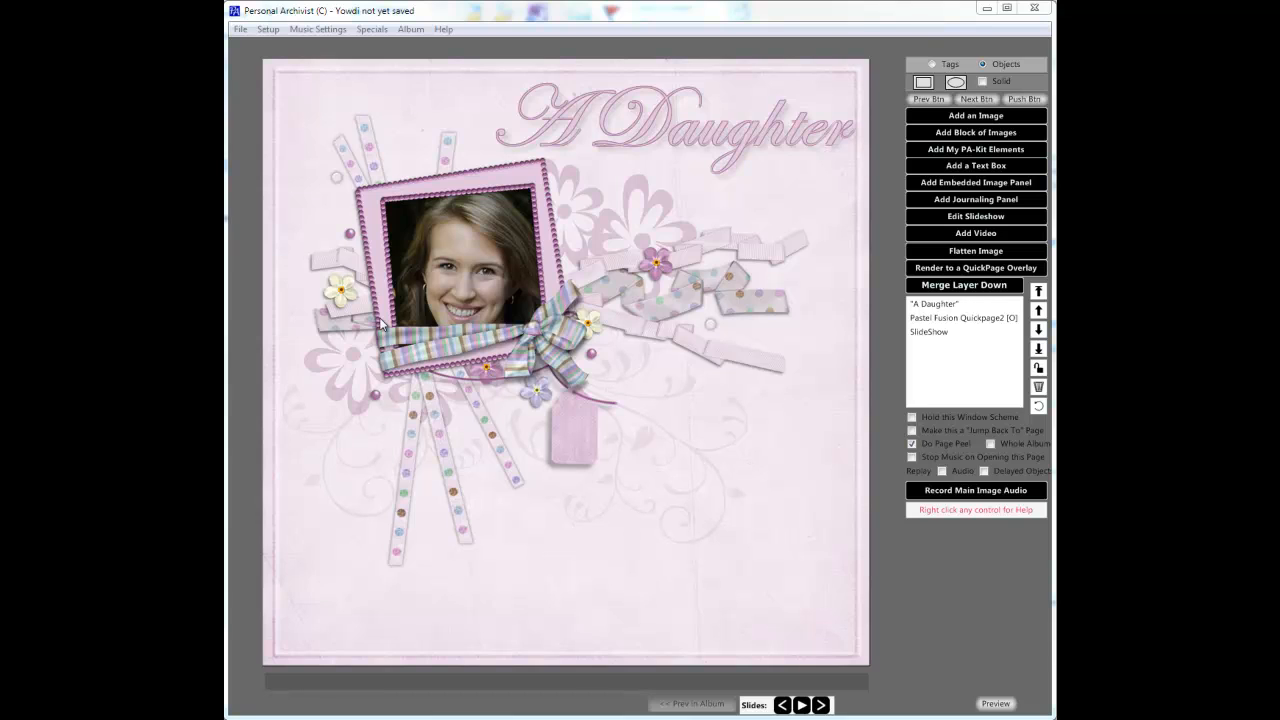
# Step: Add a second text box to the page and set its font size to 36
pyautogui.click(951, 165)
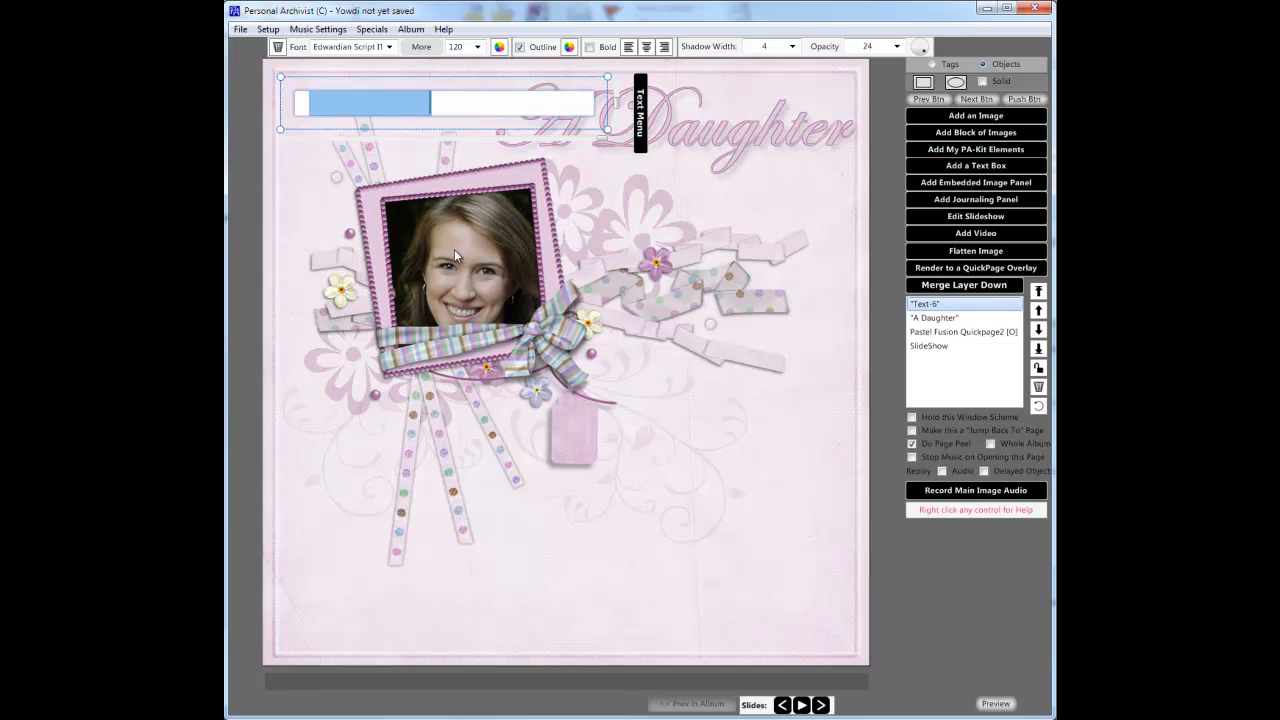
pyautogui.click(477, 46)
pyautogui.moveTo(481, 131); pyautogui.dragTo(480, 96)
pyautogui.click(460, 102)
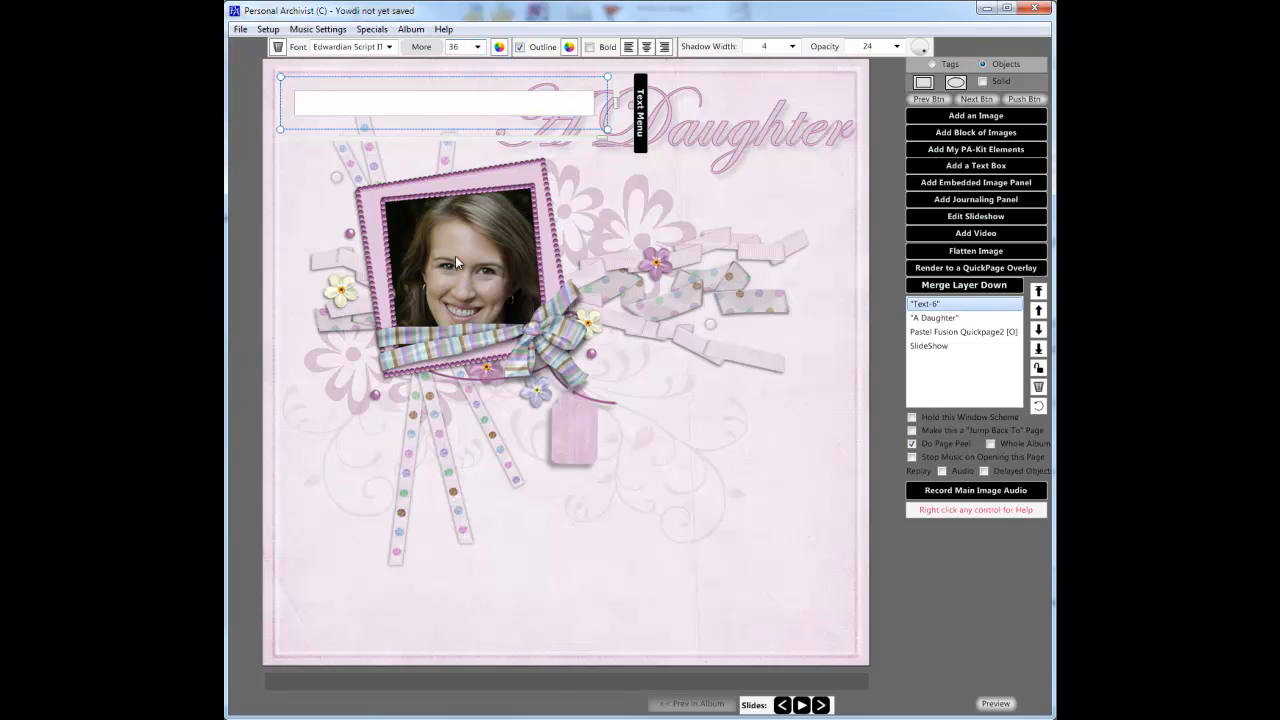
# Step: Turn off the outline on the new text box and set its shadow width to 0
pyautogui.click(518, 47)
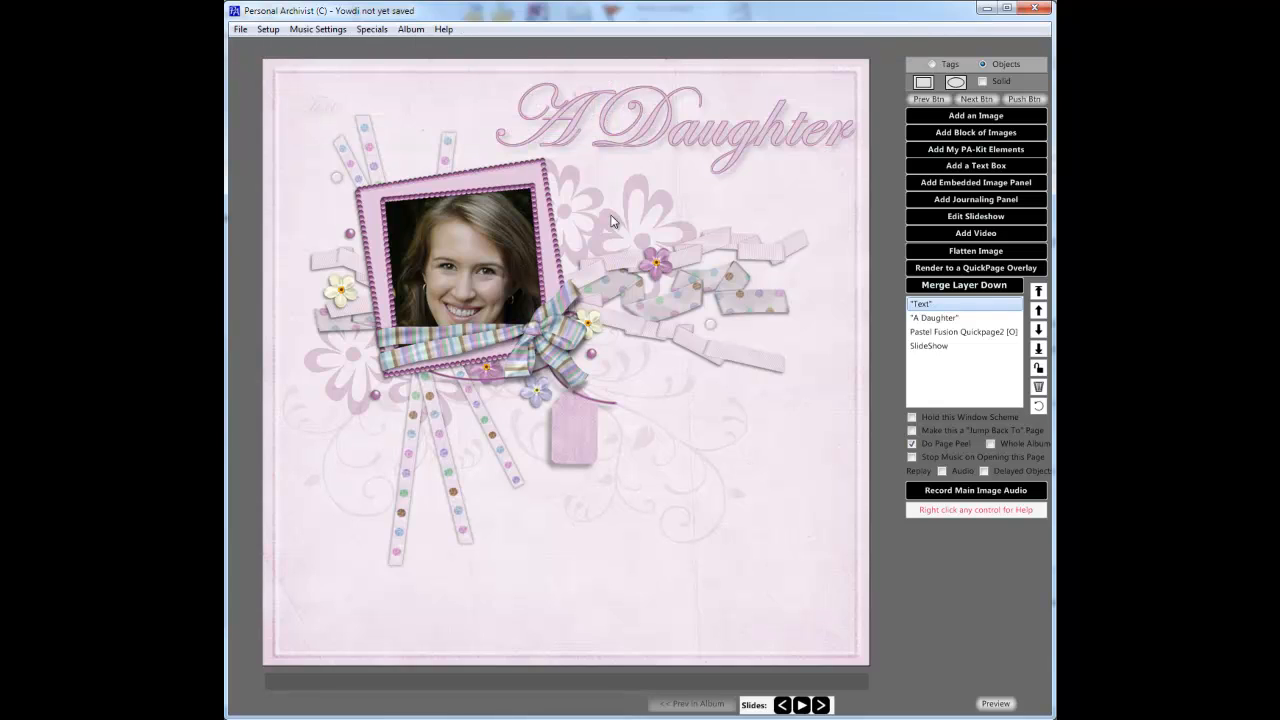
pyautogui.click(323, 112)
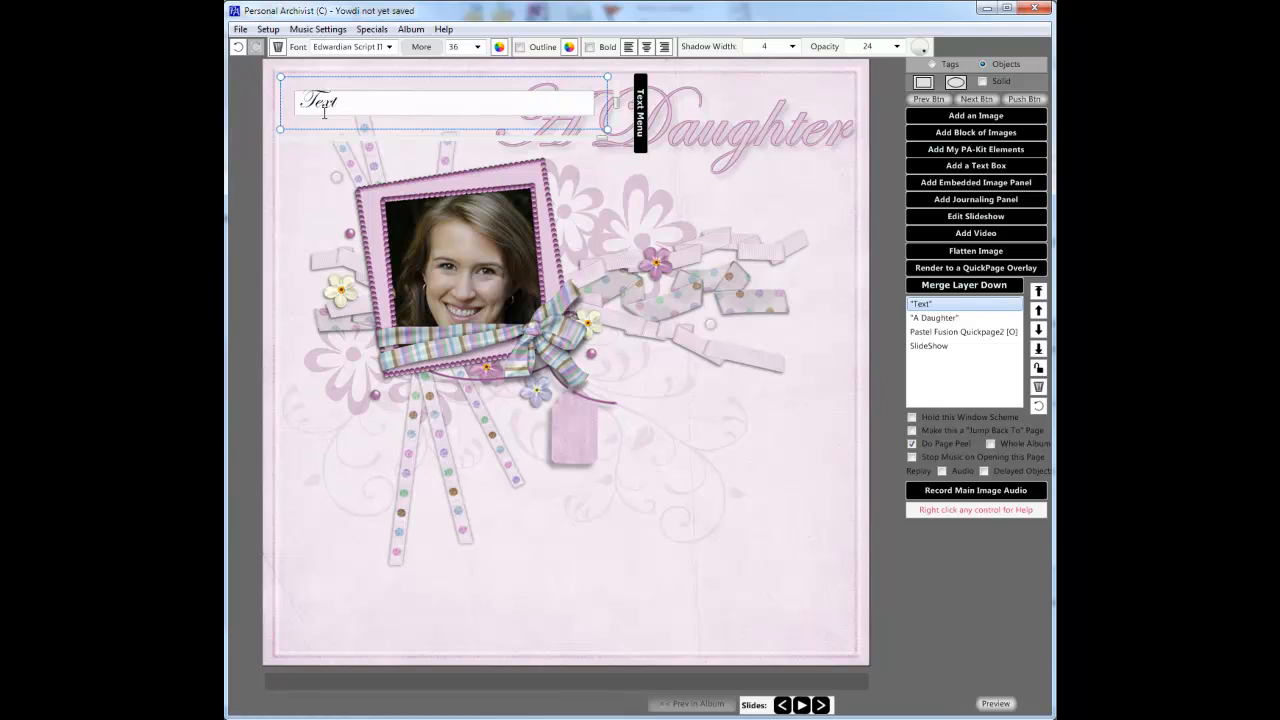
pyautogui.click(792, 46)
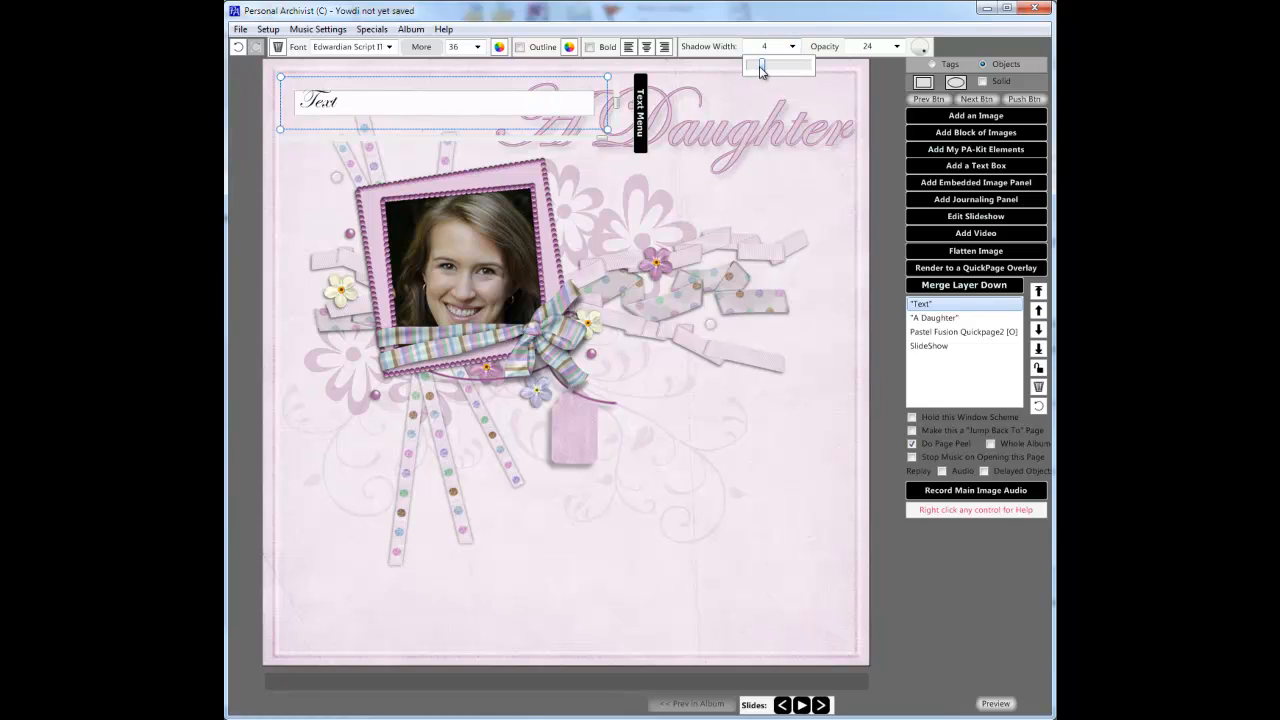
pyautogui.moveTo(760, 68); pyautogui.dragTo(747, 66)
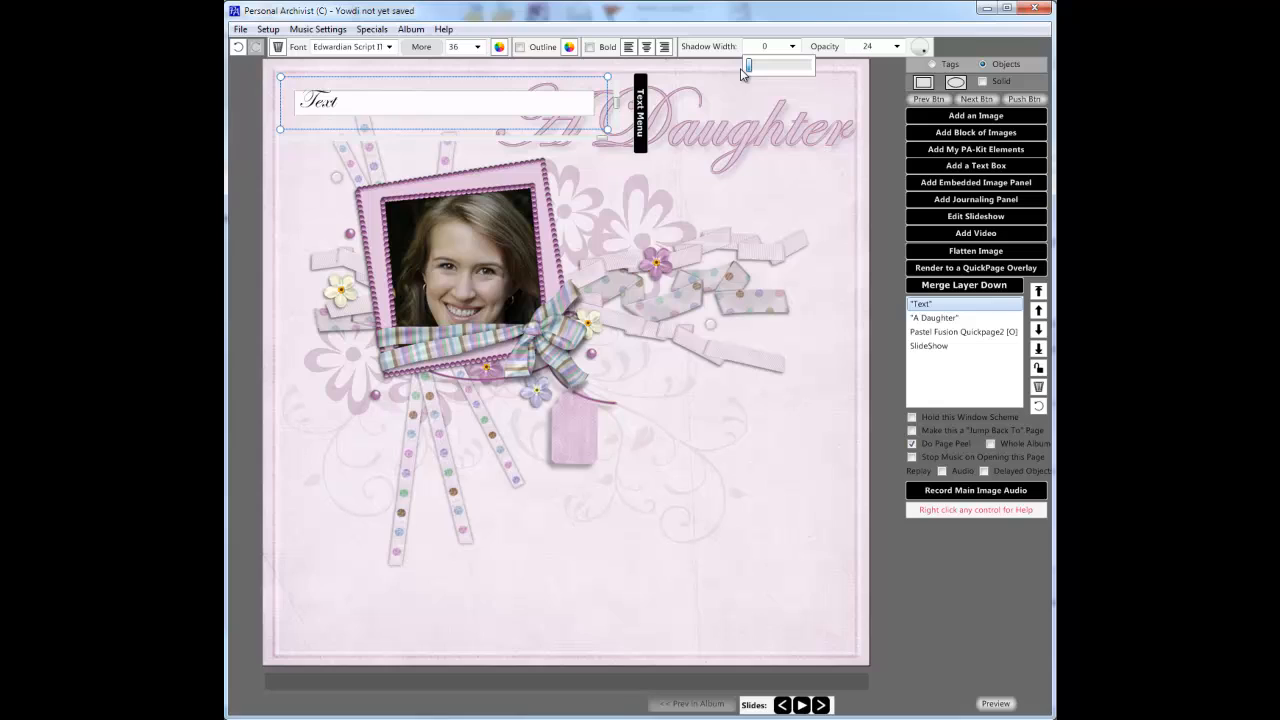
pyautogui.click(318, 163)
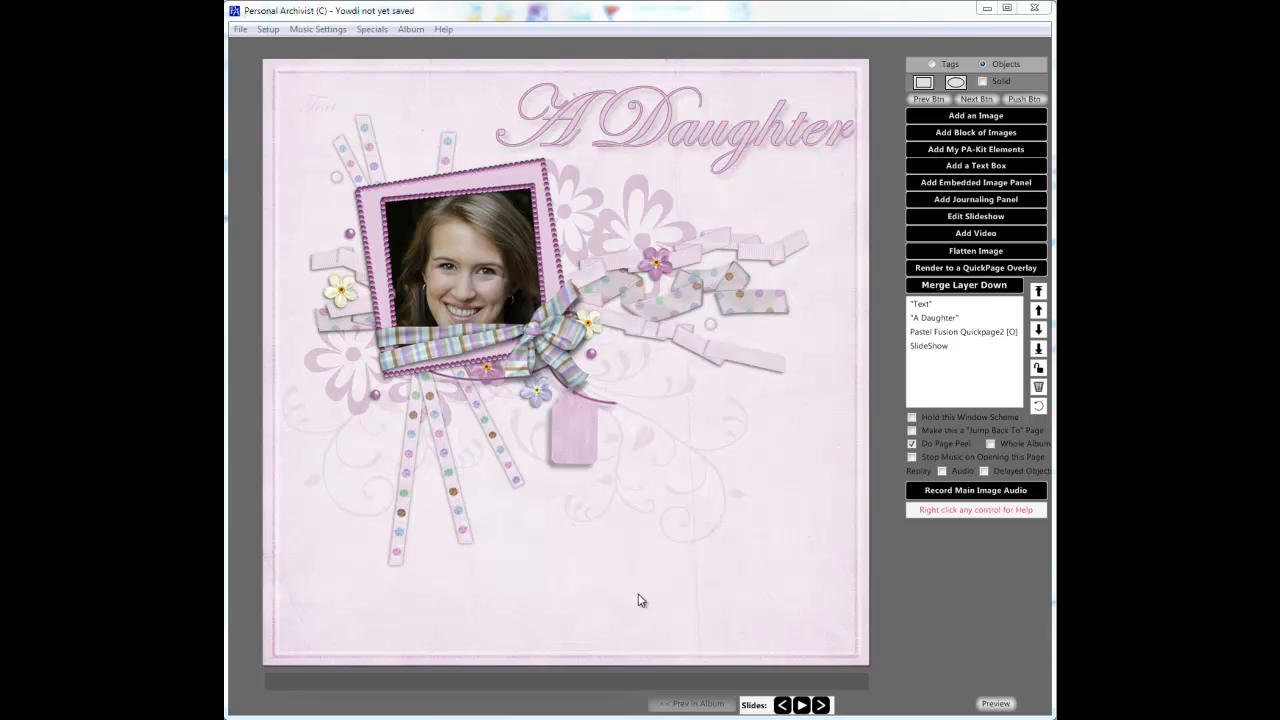
# Step: Enlarge the second text box down the page and replace its placeholder text with the copied poem starting "You were beautiful"
pyautogui.click(335, 118)
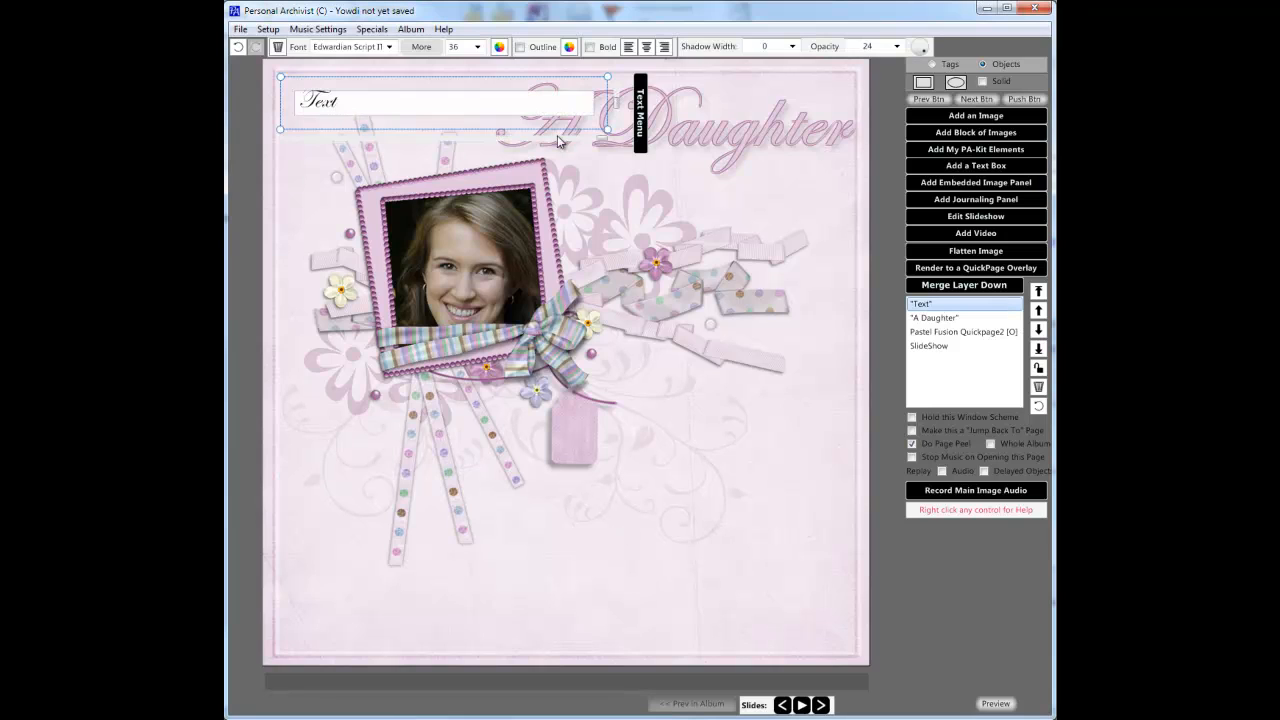
pyautogui.moveTo(607, 129); pyautogui.dragTo(600, 468)
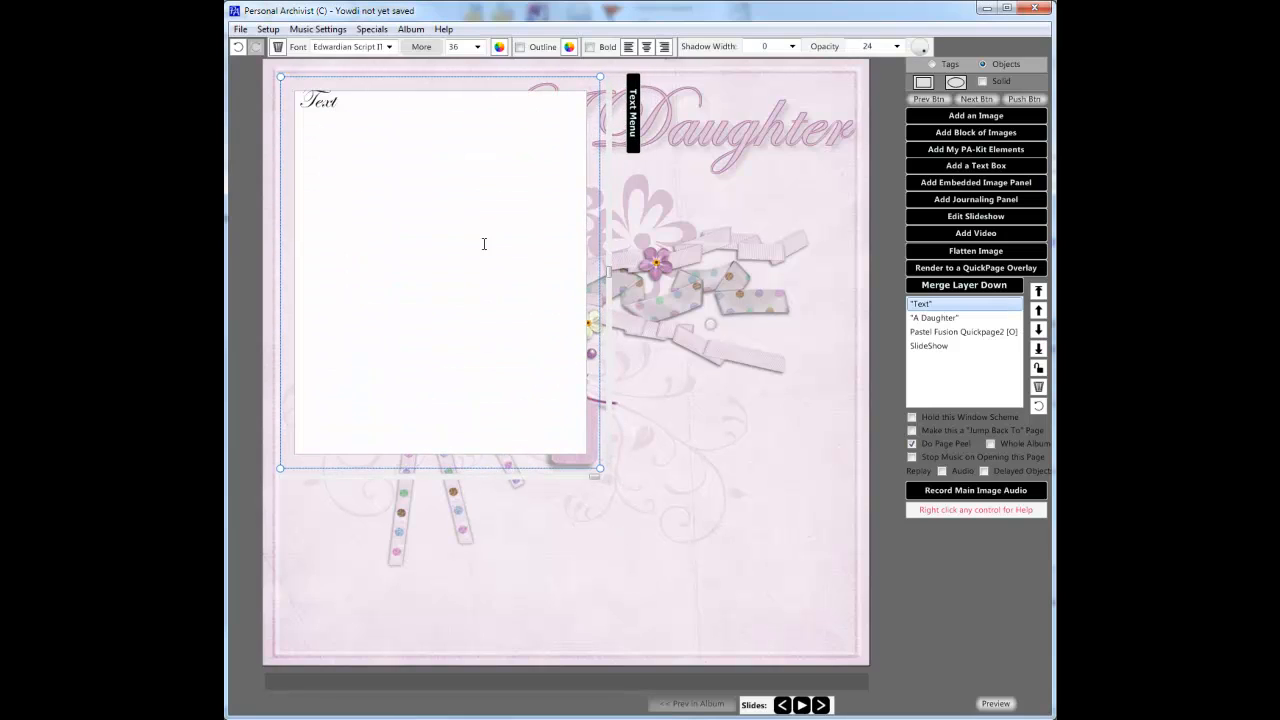
pyautogui.moveTo(484, 244); pyautogui.dragTo(291, 158)
pyautogui.hotkey('ctrl', 'v')
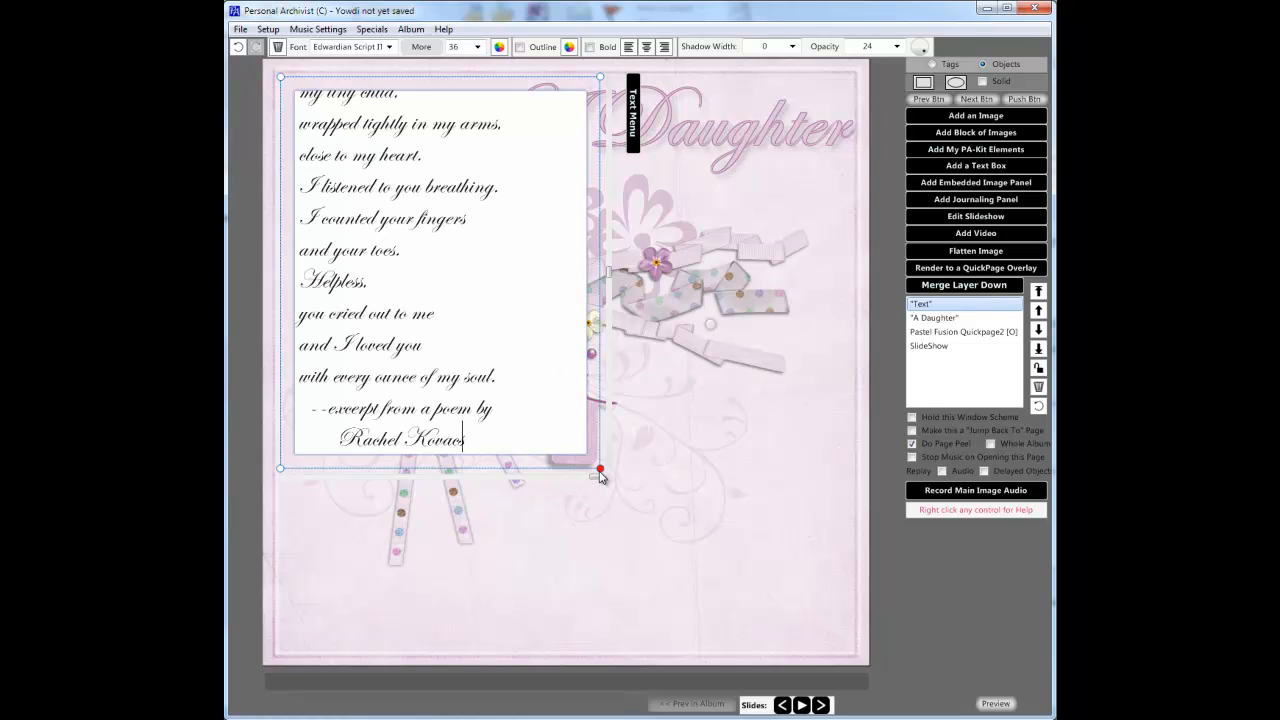
pyautogui.moveTo(600, 477); pyautogui.dragTo(592, 560)
pyautogui.click(711, 420)
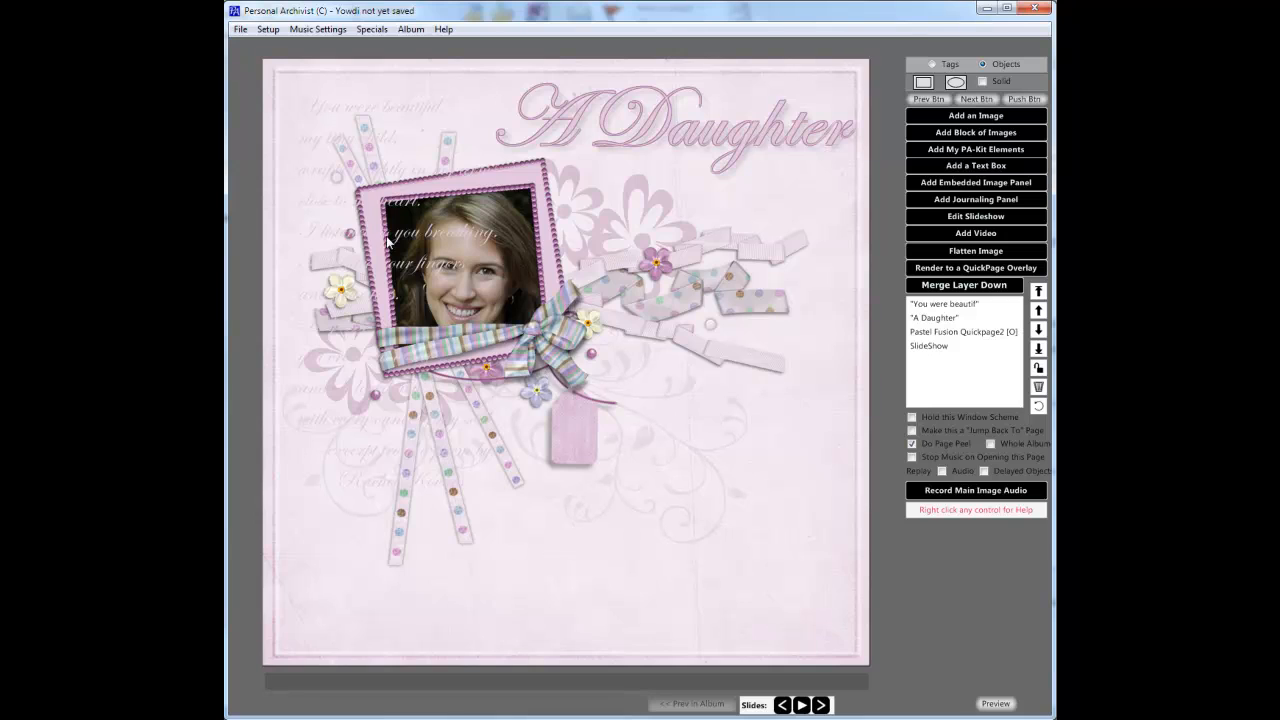
# Step: Change the poem's text color to the purple #FF8A427F
pyautogui.doubleClick(393, 149)
pyautogui.click(566, 621)
pyautogui.click(386, 284)
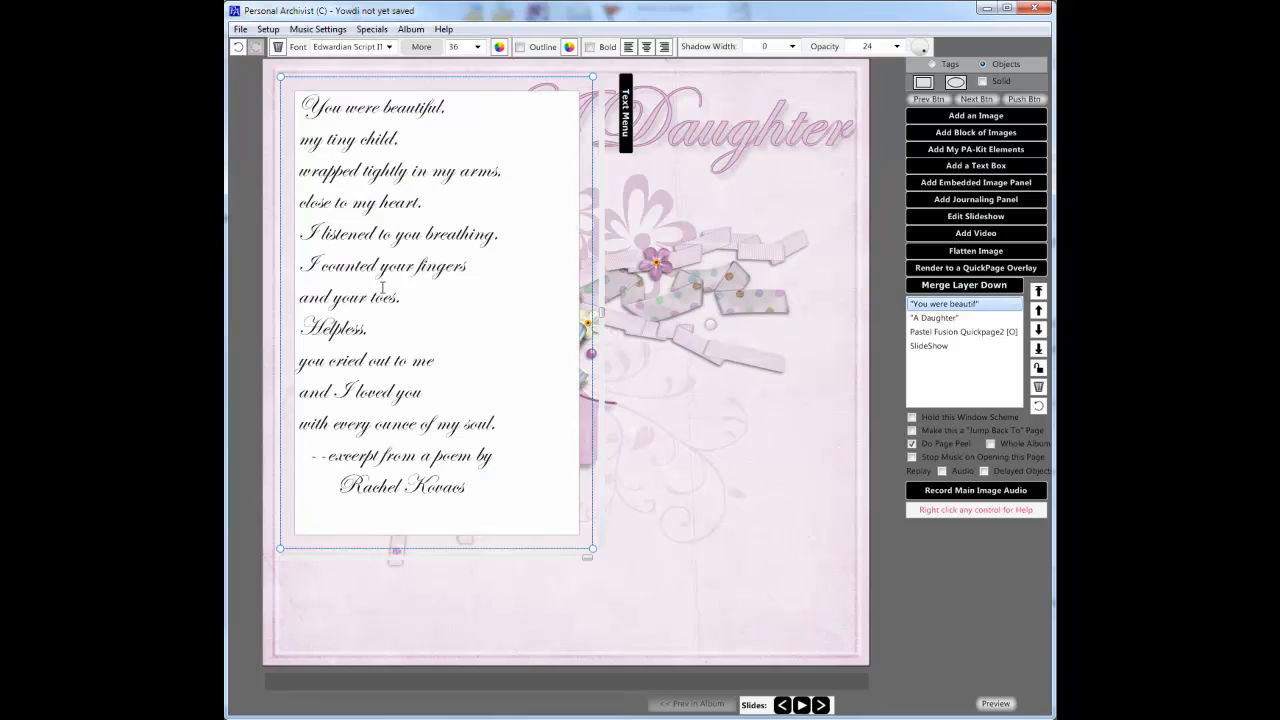
pyautogui.click(503, 50)
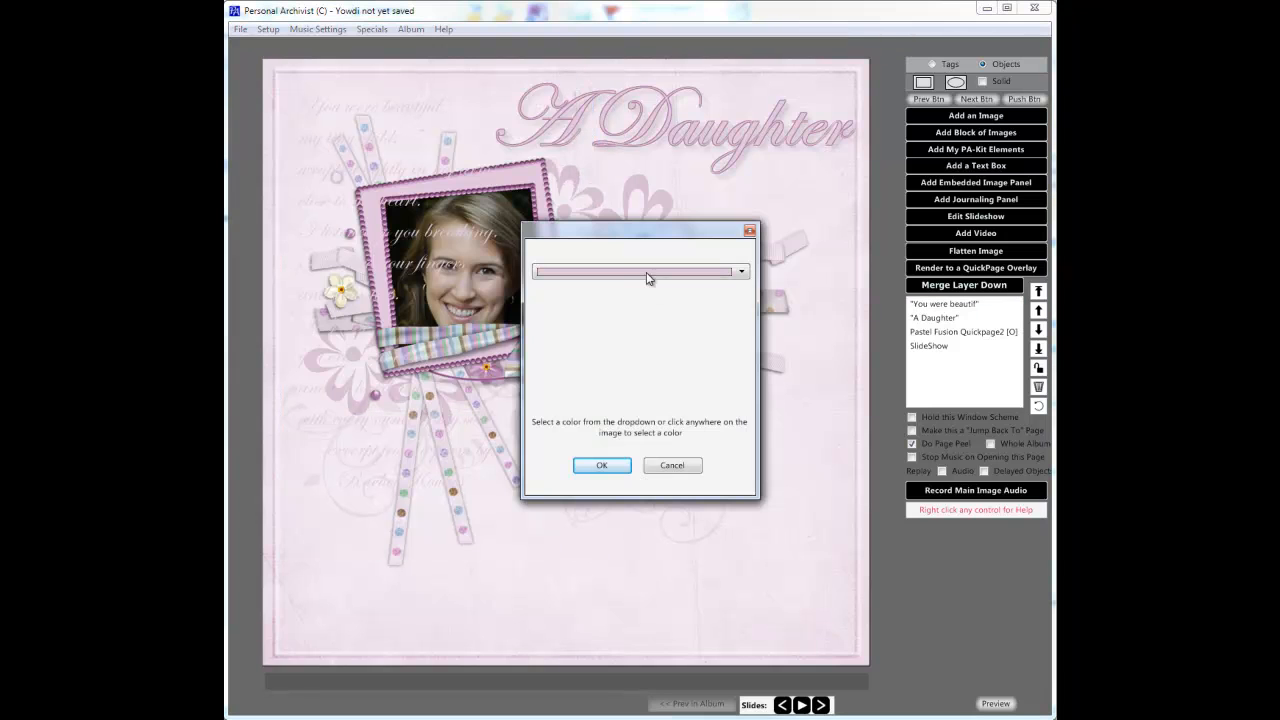
pyautogui.click(740, 272)
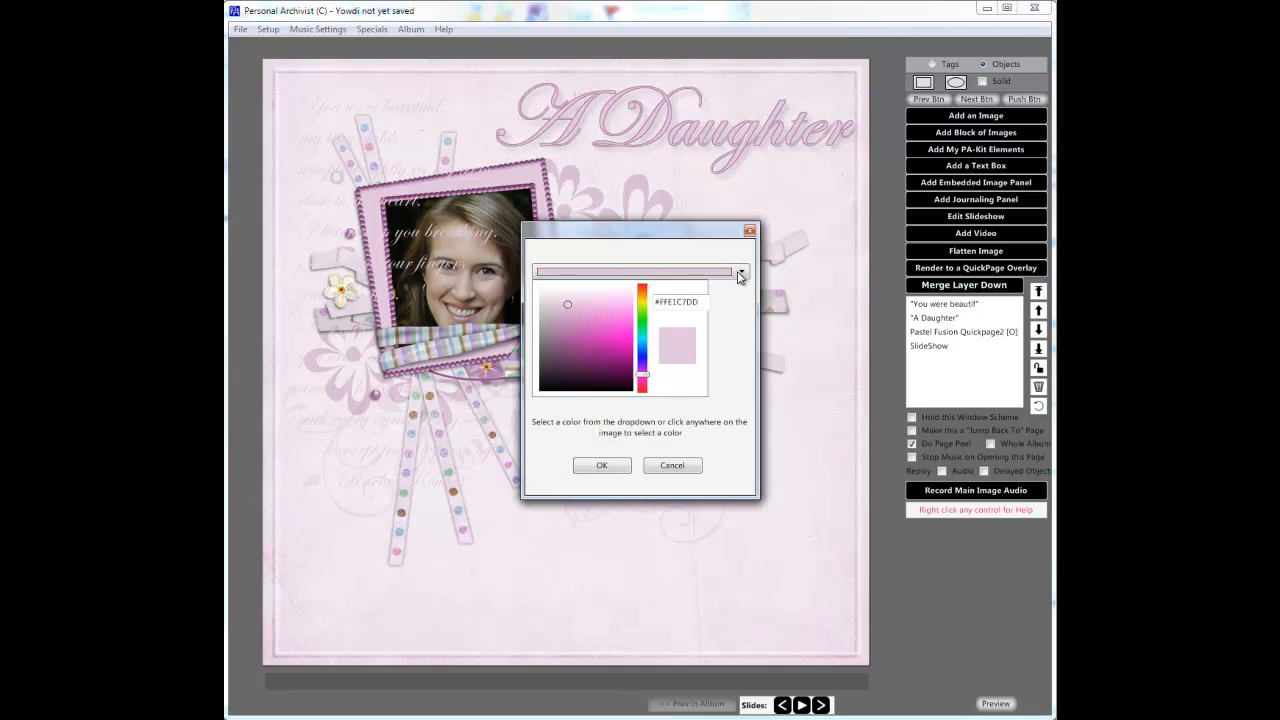
pyautogui.click(572, 349)
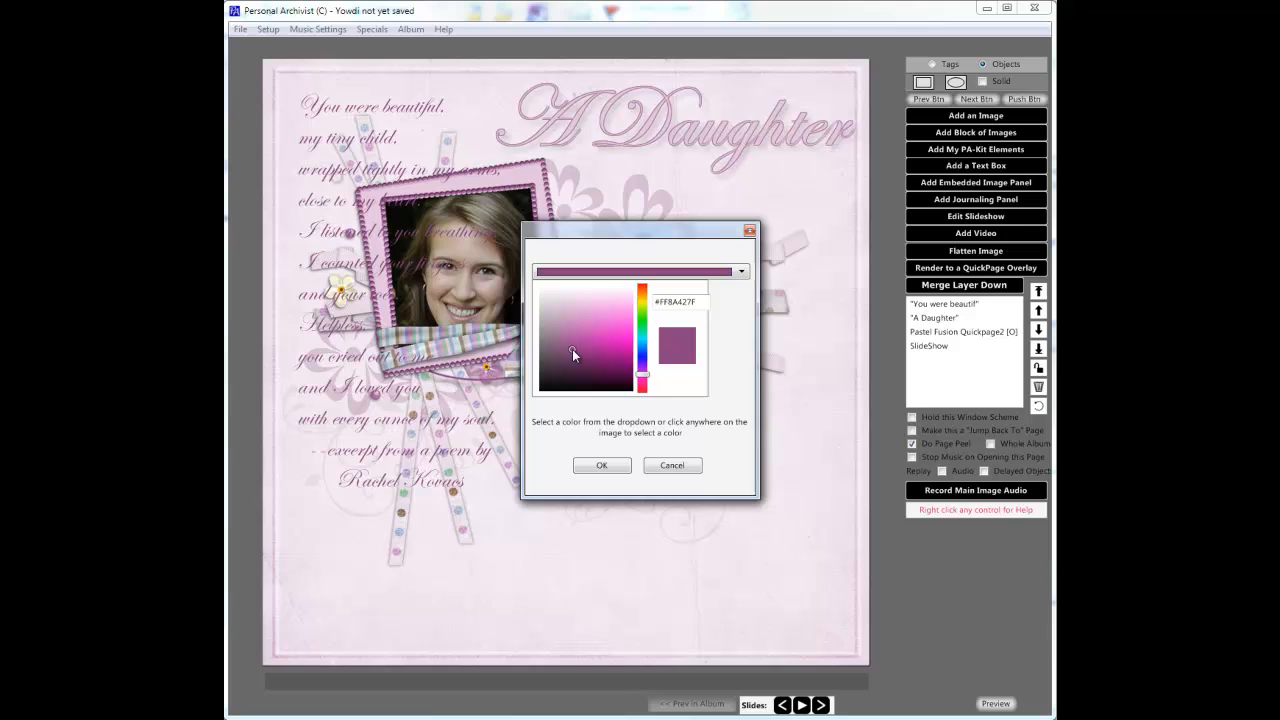
pyautogui.click(600, 464)
# Step: Move the poem text box to the right side of the page, below the "A Daughter" title
pyautogui.click(372, 104)
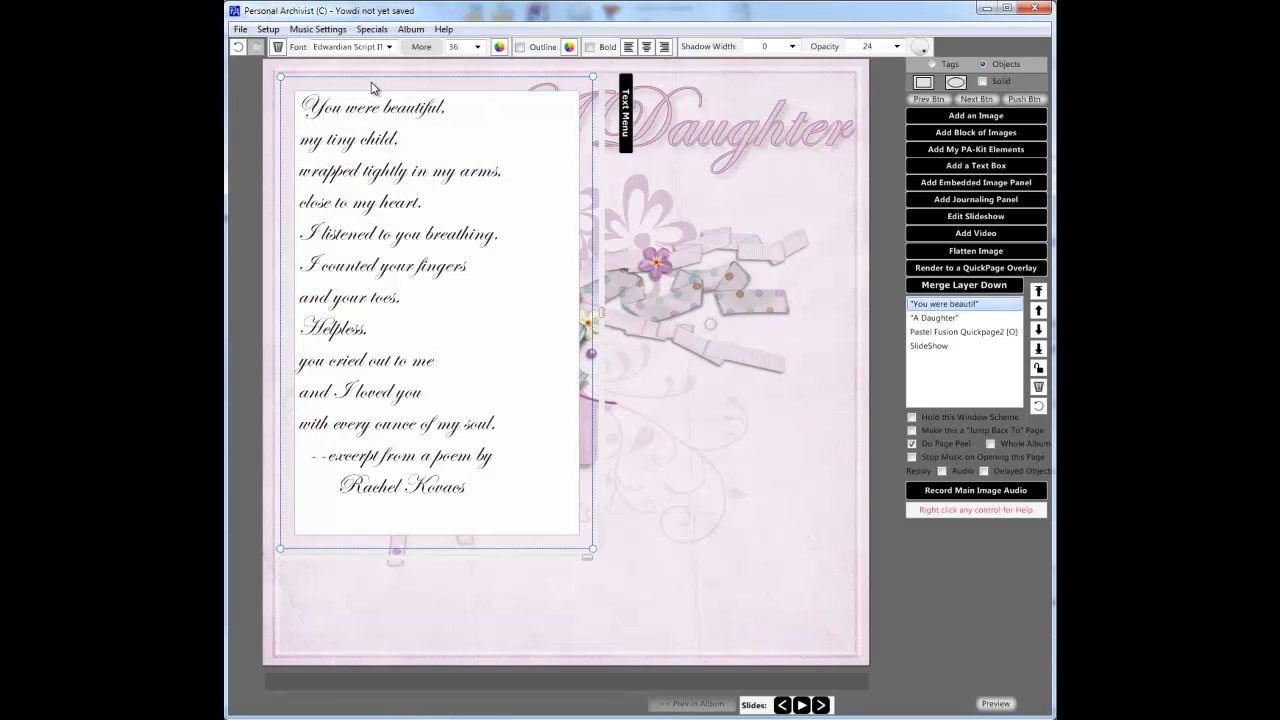
pyautogui.moveTo(371, 88); pyautogui.dragTo(689, 230)
pyautogui.click(498, 523)
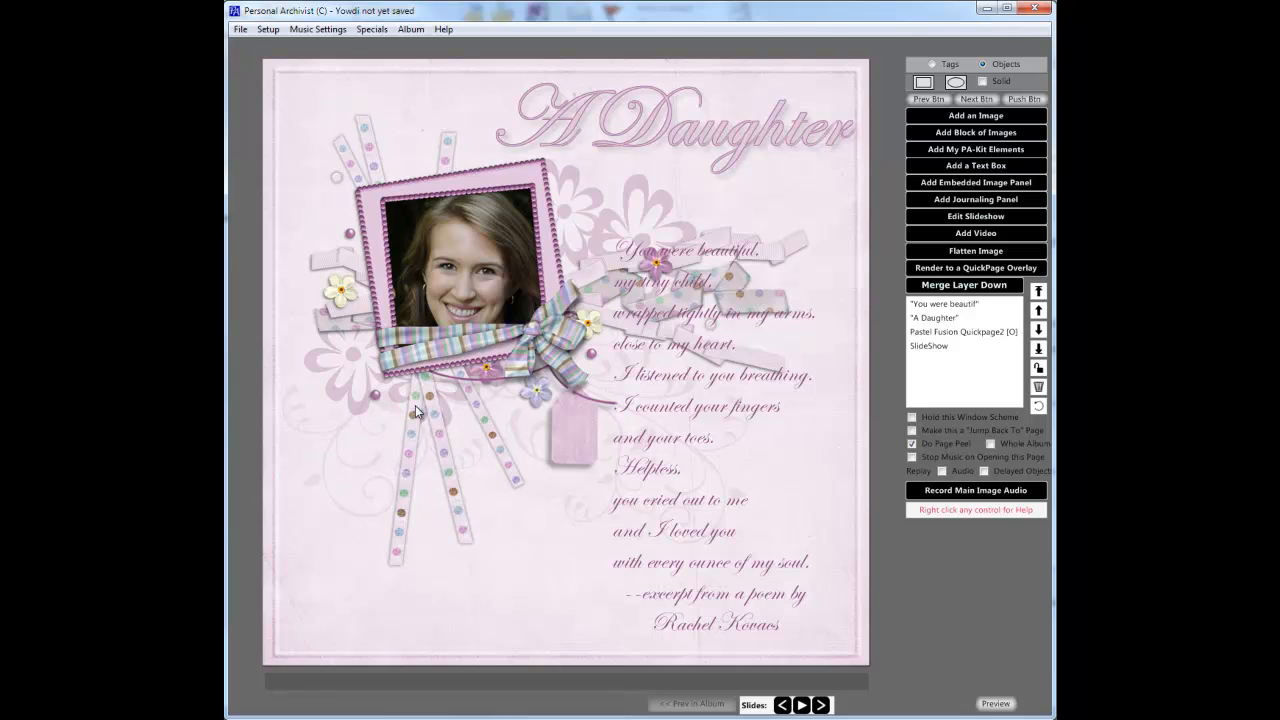
# Step: Convert the poem text box to a PNG image
pyautogui.doubleClick(734, 344)
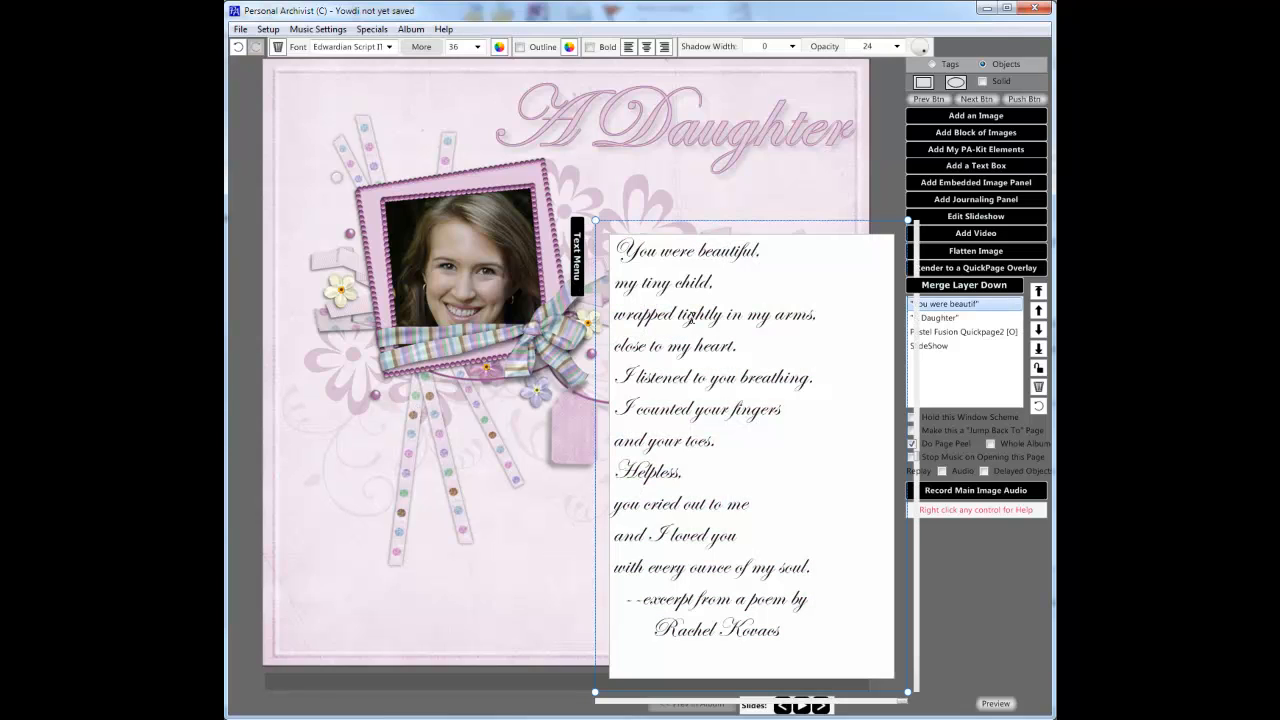
pyautogui.click(578, 262)
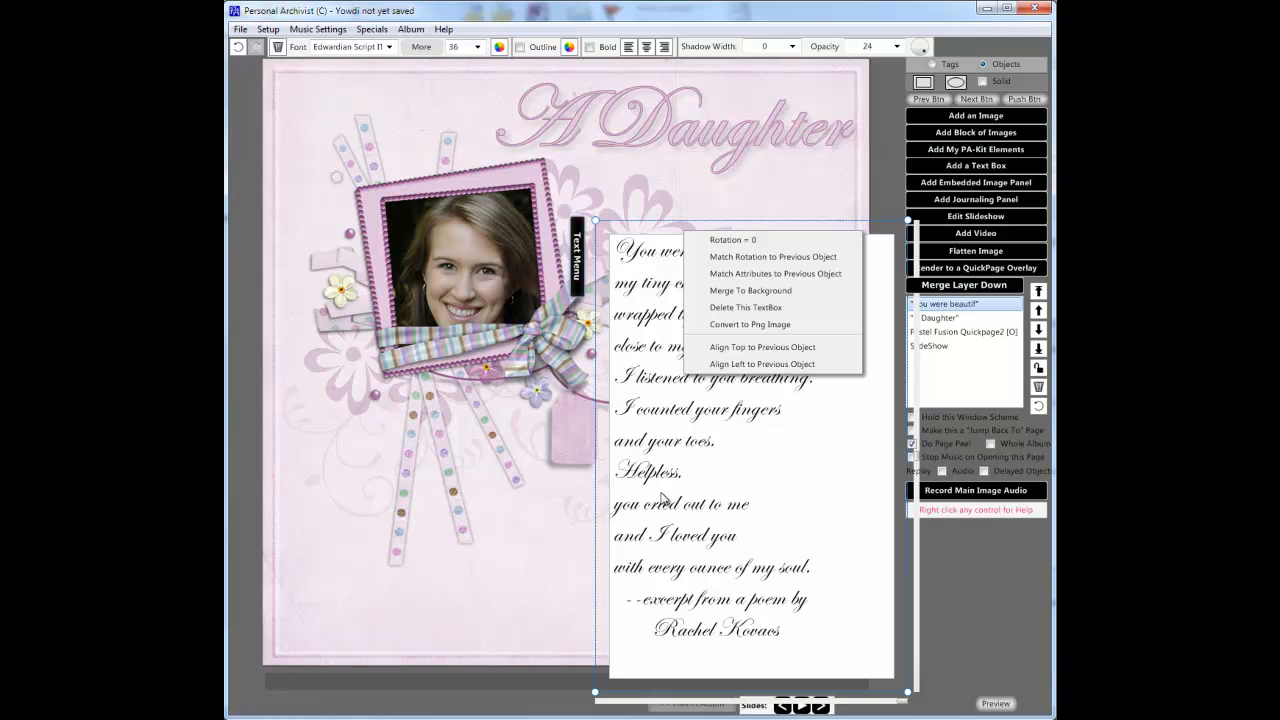
pyautogui.click(757, 327)
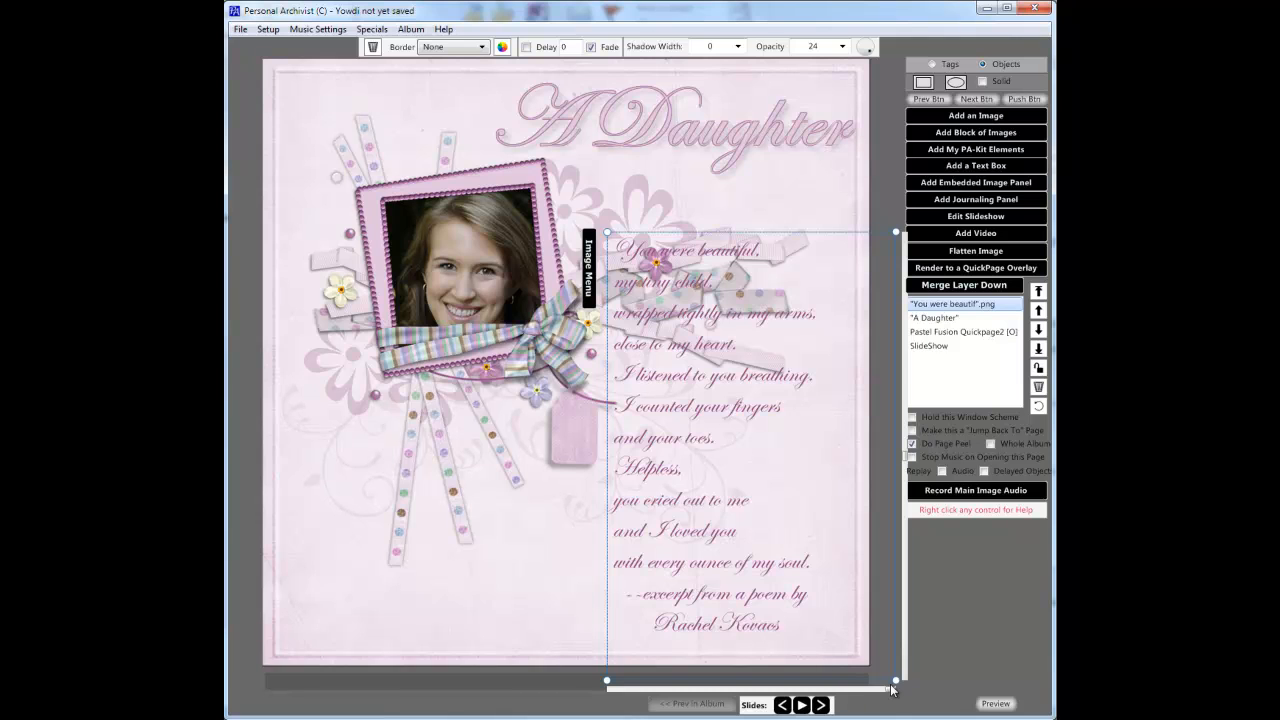
# Step: Scale down the poem image and place it in the page's lower-right area, just below the ribbons
pyautogui.moveTo(896, 680); pyautogui.dragTo(795, 521)
pyautogui.moveTo(716, 454); pyautogui.dragTo(748, 561)
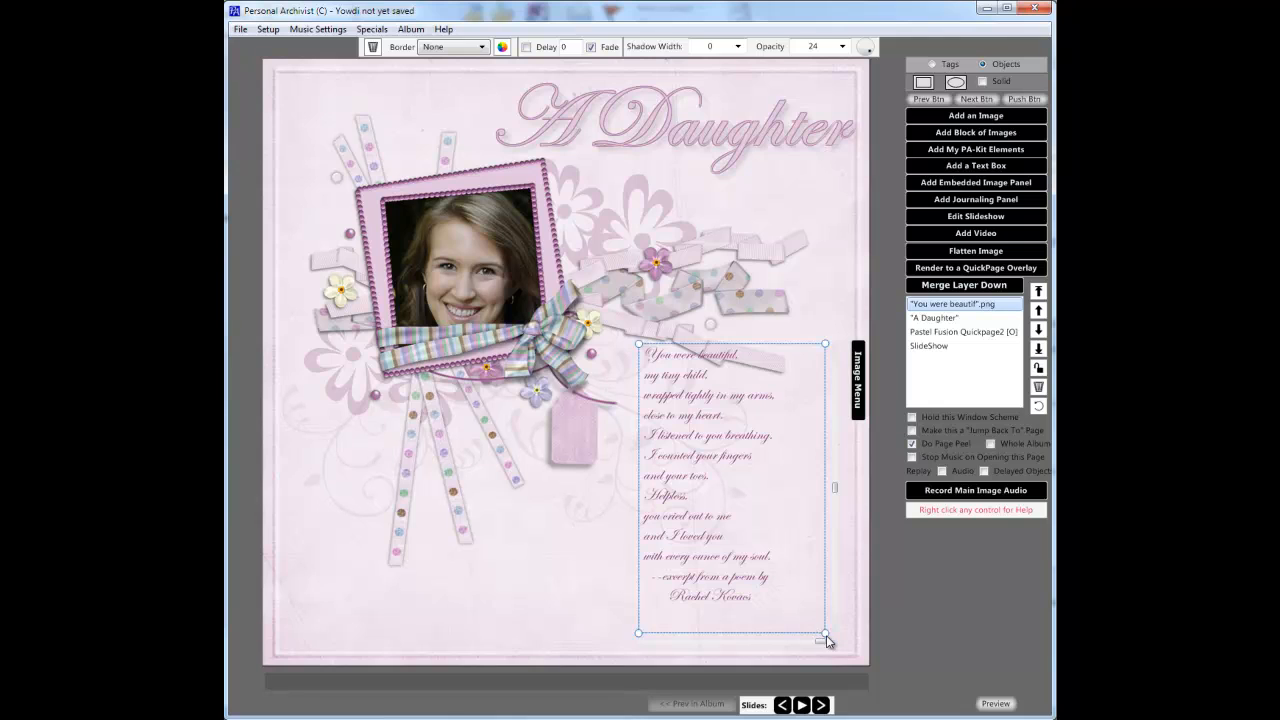
pyautogui.moveTo(826, 635); pyautogui.dragTo(853, 677)
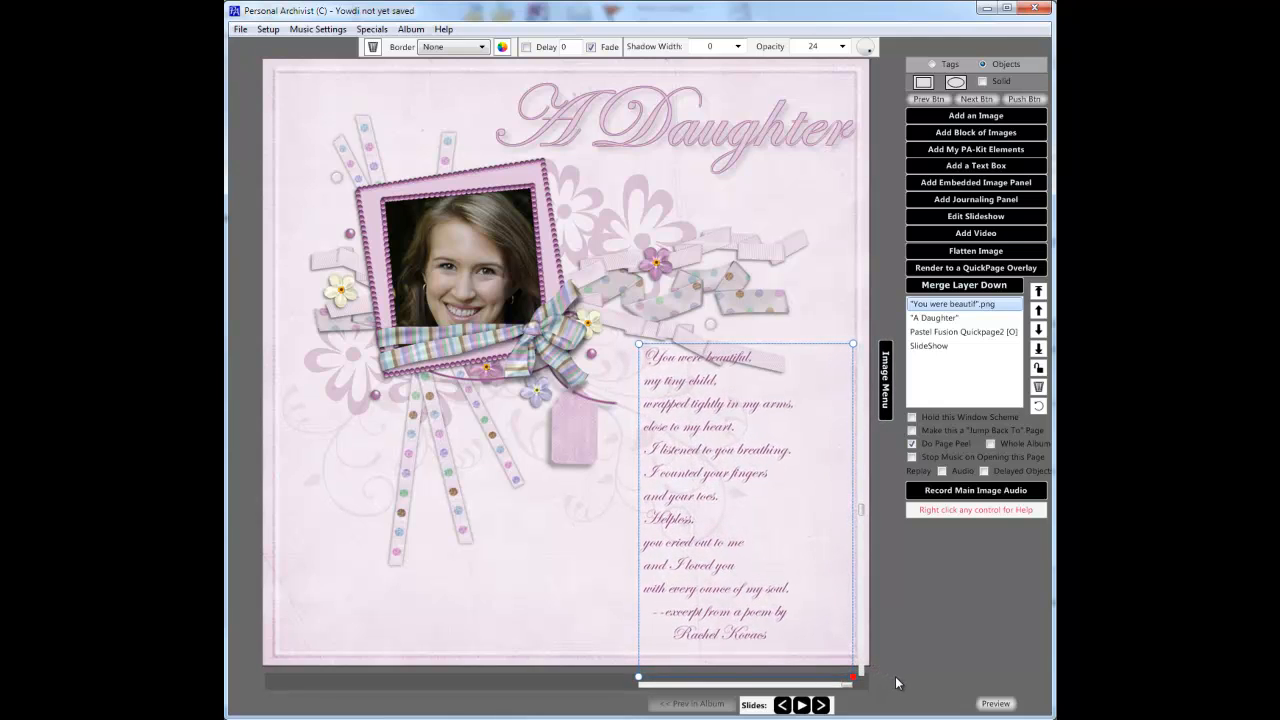
pyautogui.click(560, 578)
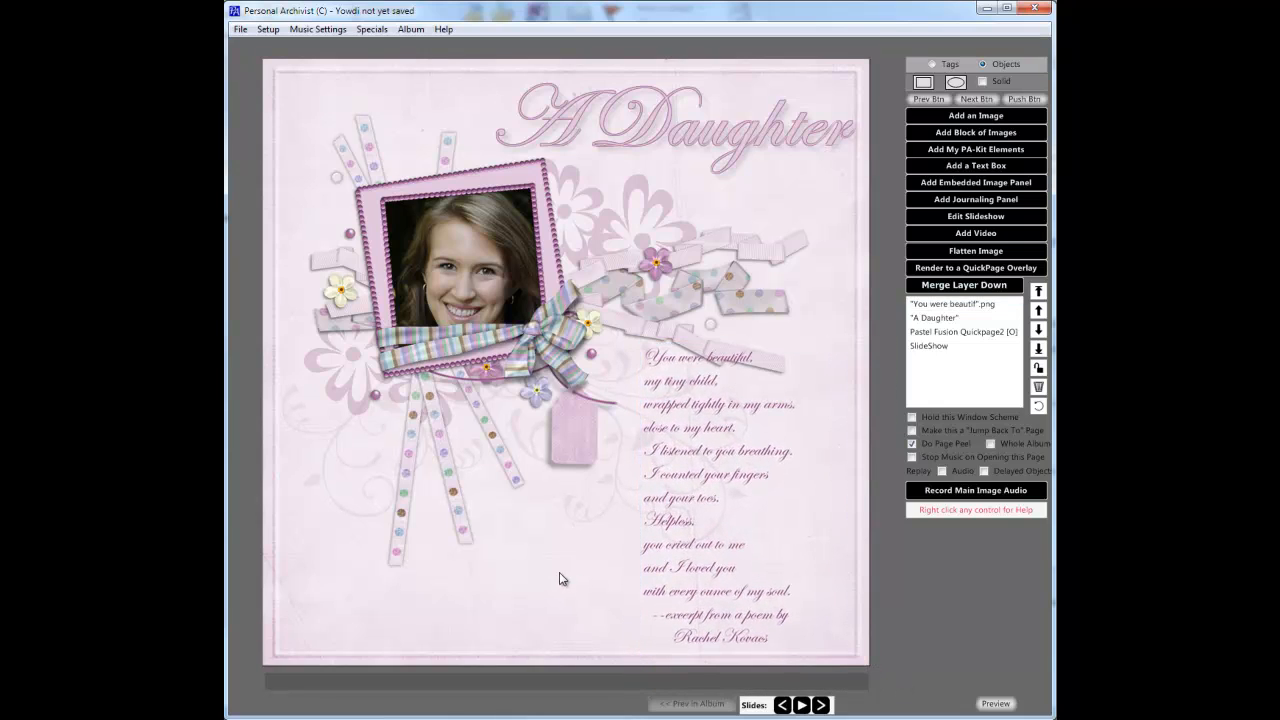
pyautogui.click(720, 404)
pyautogui.moveTo(697, 428); pyautogui.dragTo(687, 437)
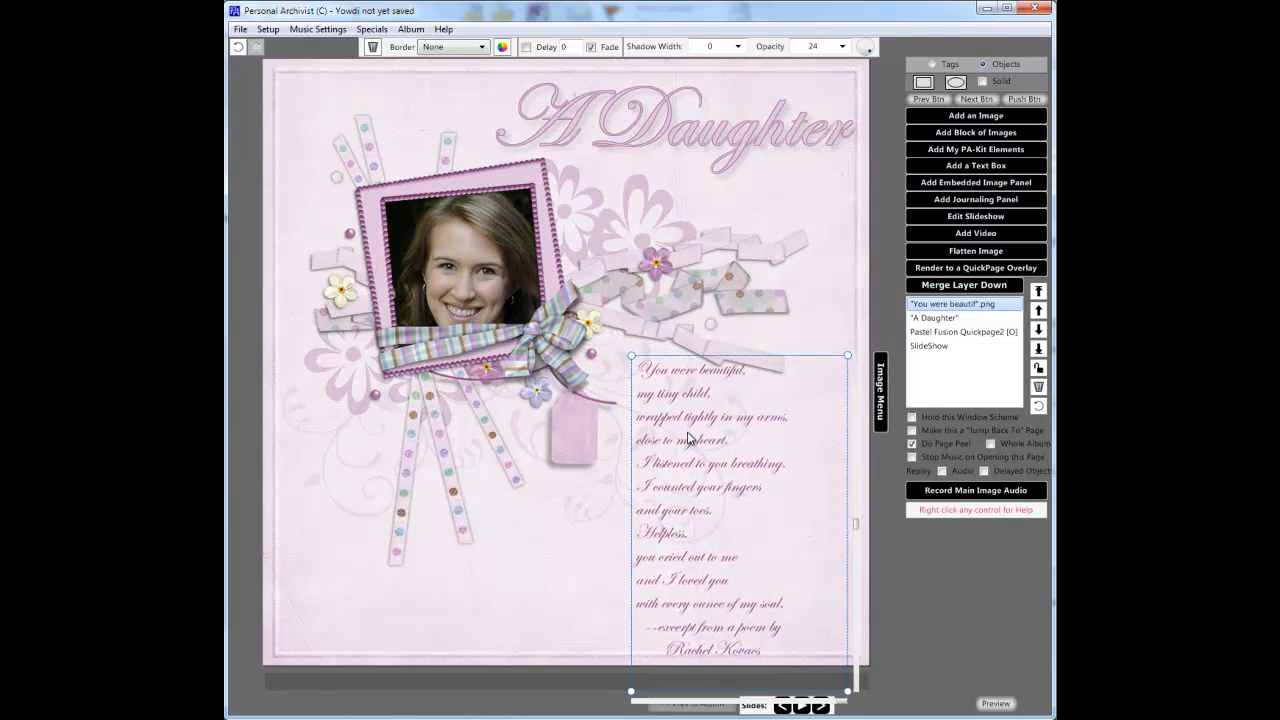
pyautogui.click(508, 596)
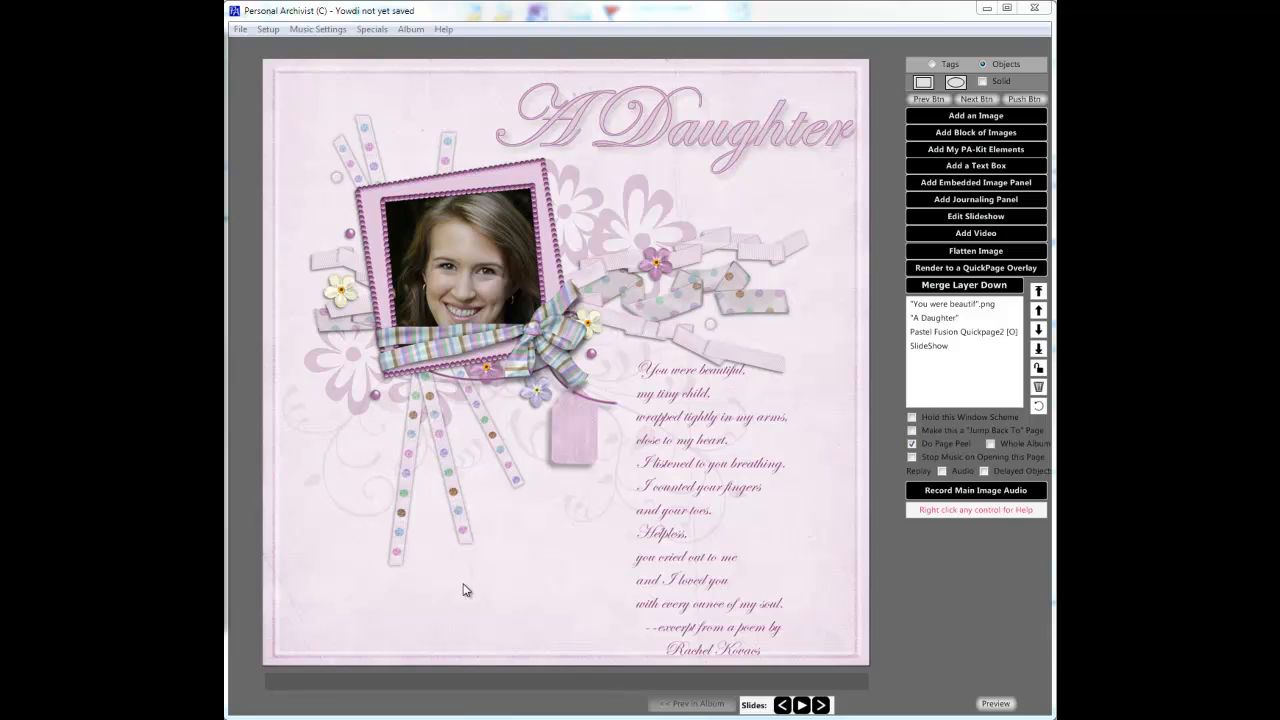
# Step: Record an audio clip for the main image
pyautogui.click(960, 490)
pyautogui.moveTo(603, 284); pyautogui.dragTo(451, 291)
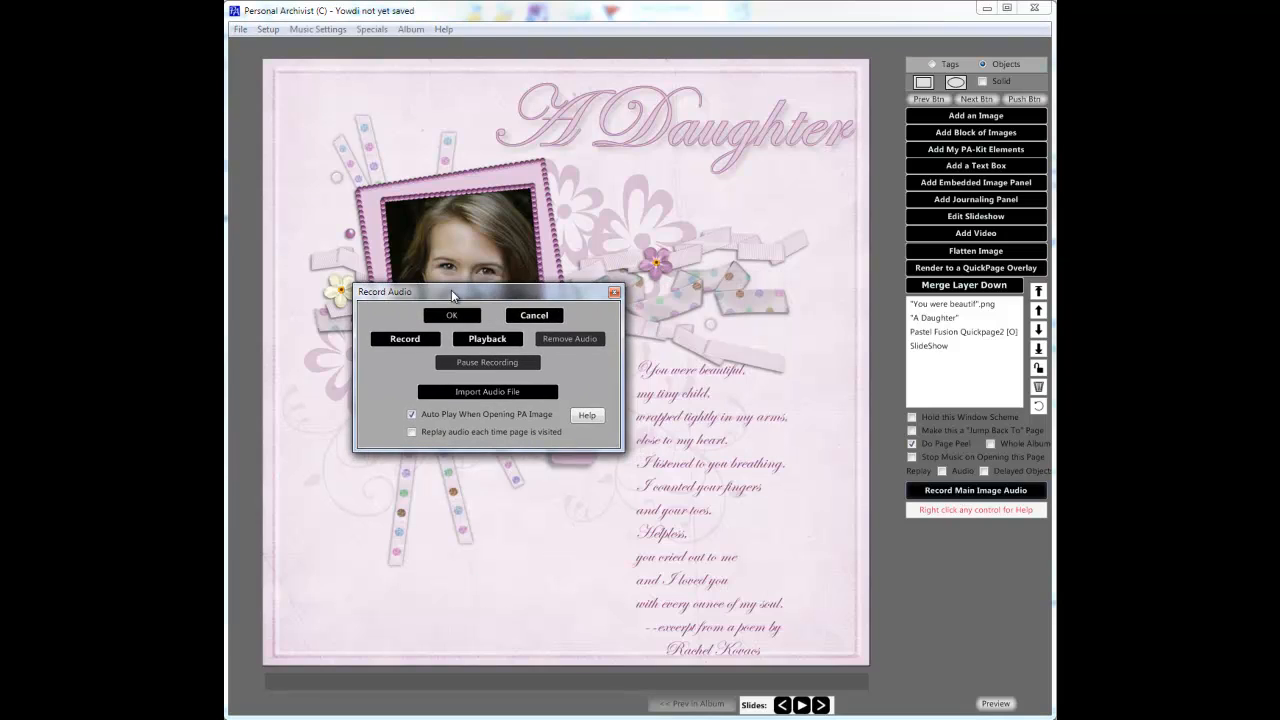
pyautogui.click(402, 341)
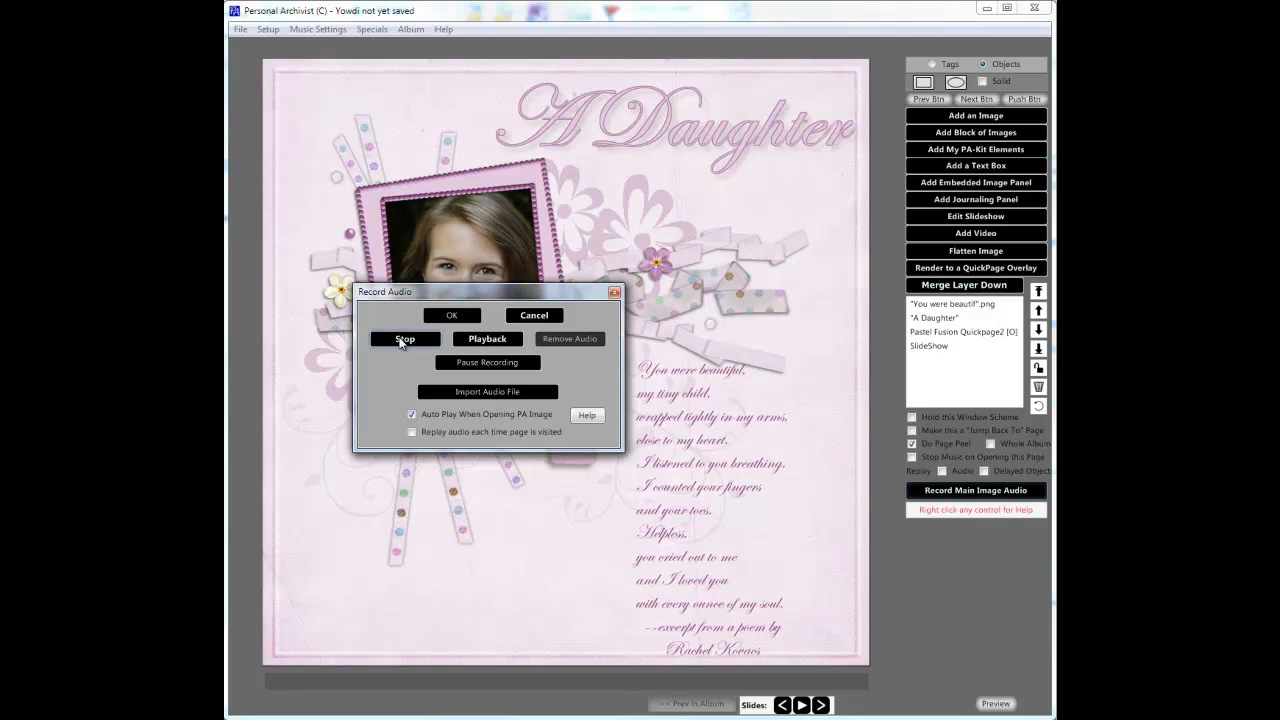
pyautogui.click(401, 340)
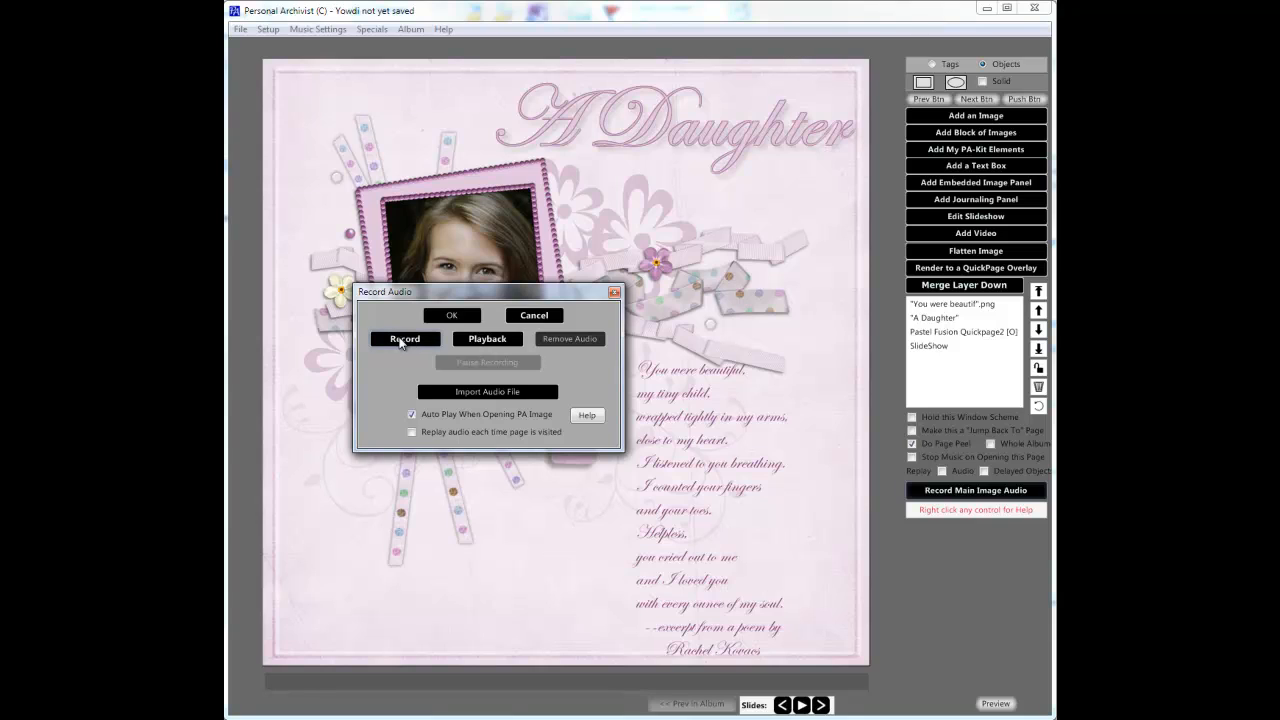
# Step: Play back the recorded clip and accept it as the page's audio
pyautogui.click(483, 341)
pyautogui.click(485, 340)
pyautogui.click(452, 315)
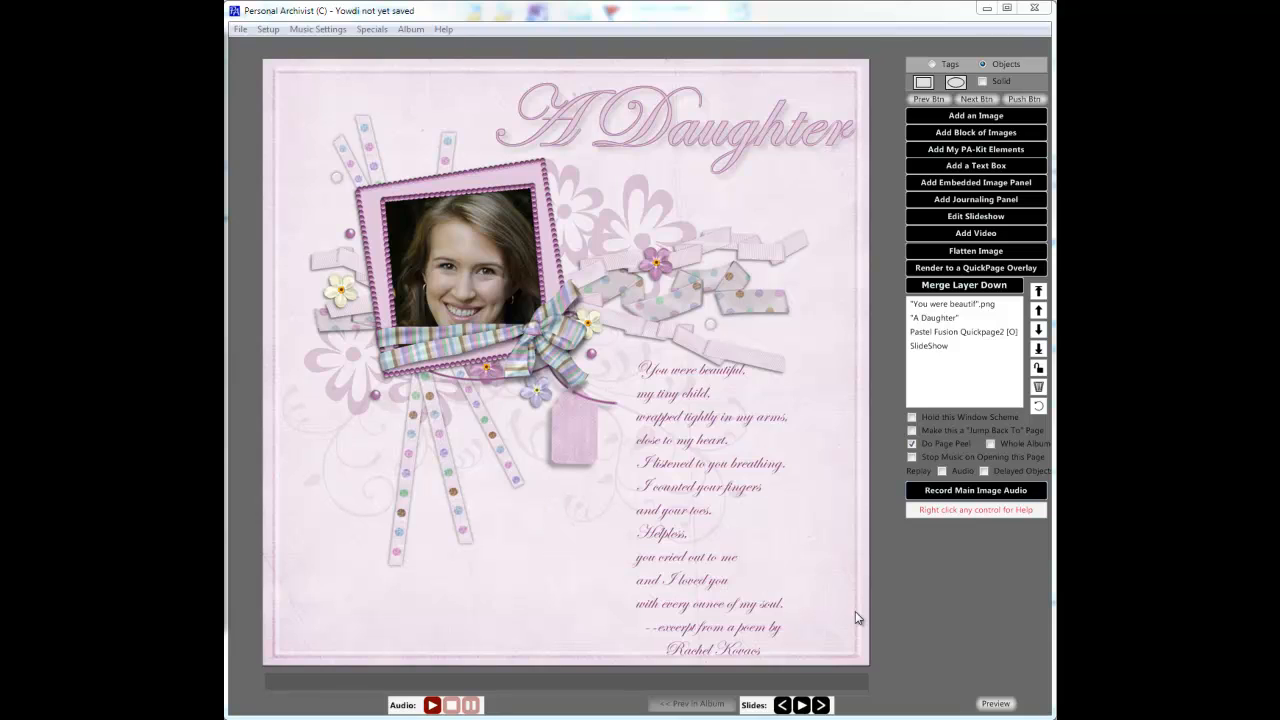
# Step: Open a preview of the finished page
pyautogui.click(993, 703)
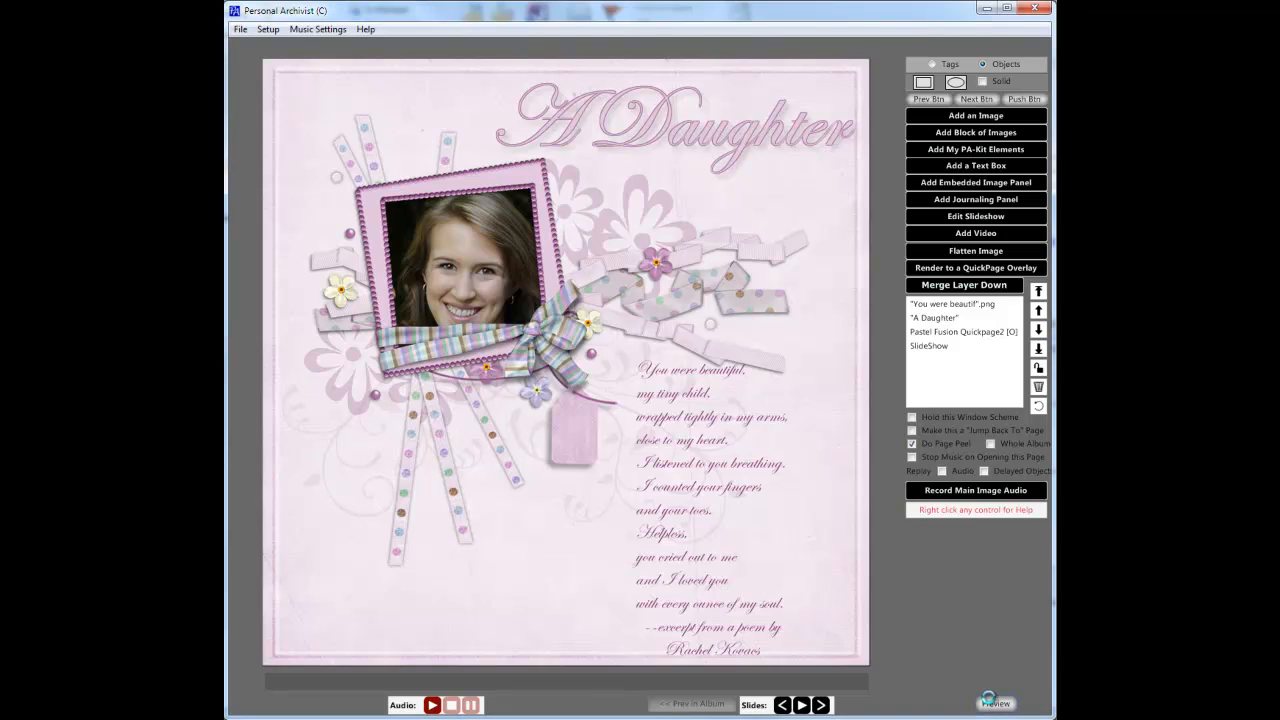